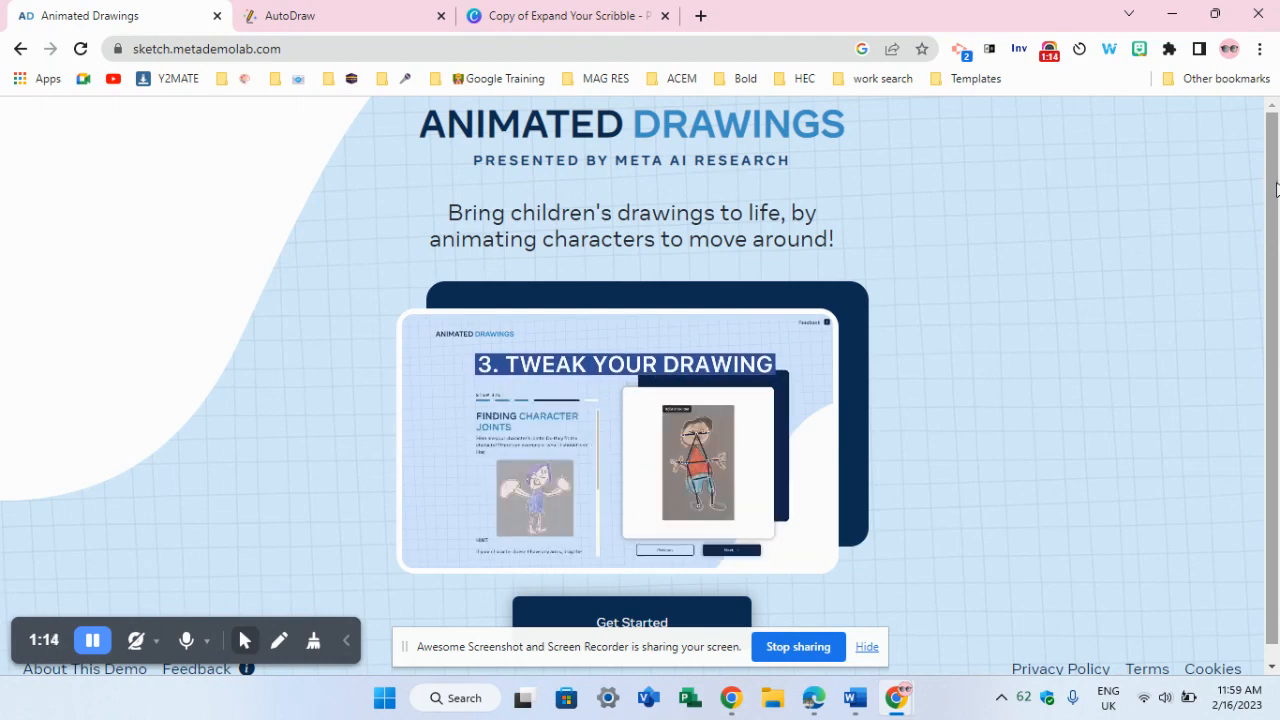
# - Start the Animated Drawings demo and review the checklist for uploading a drawing
pyautogui.moveTo(1276, 188); pyautogui.dragTo(1276, 312)
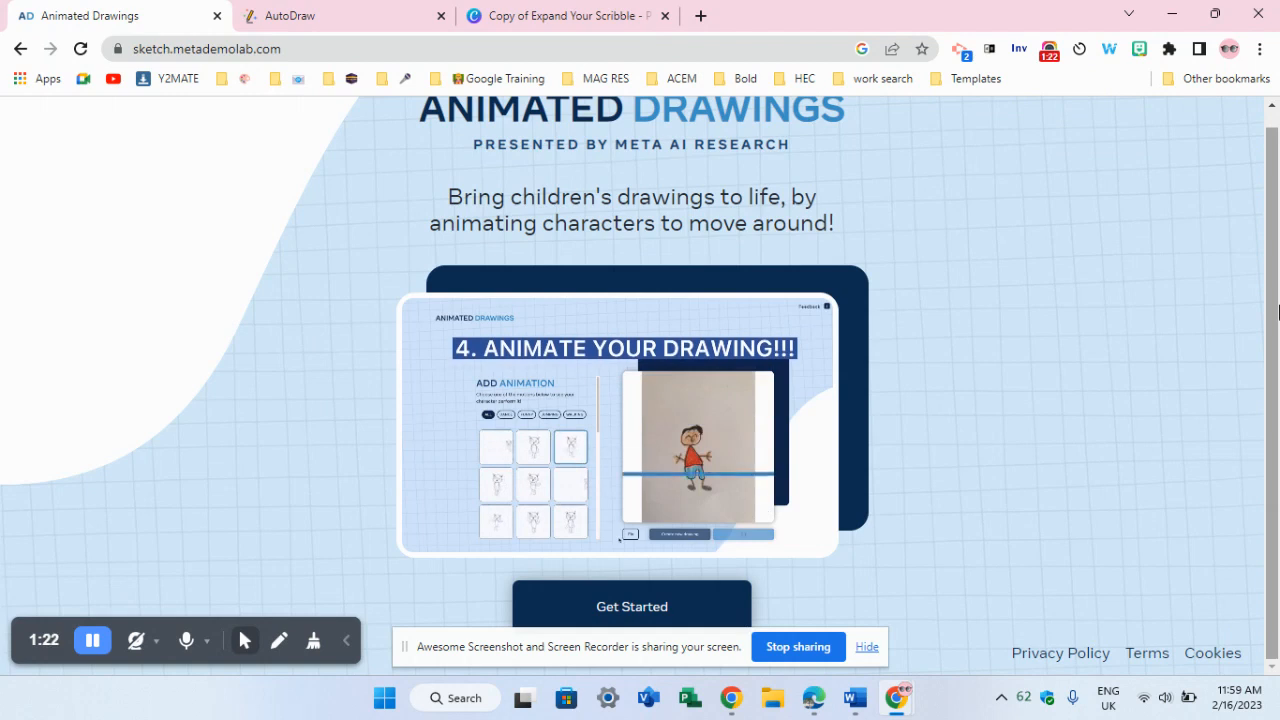
pyautogui.click(648, 612)
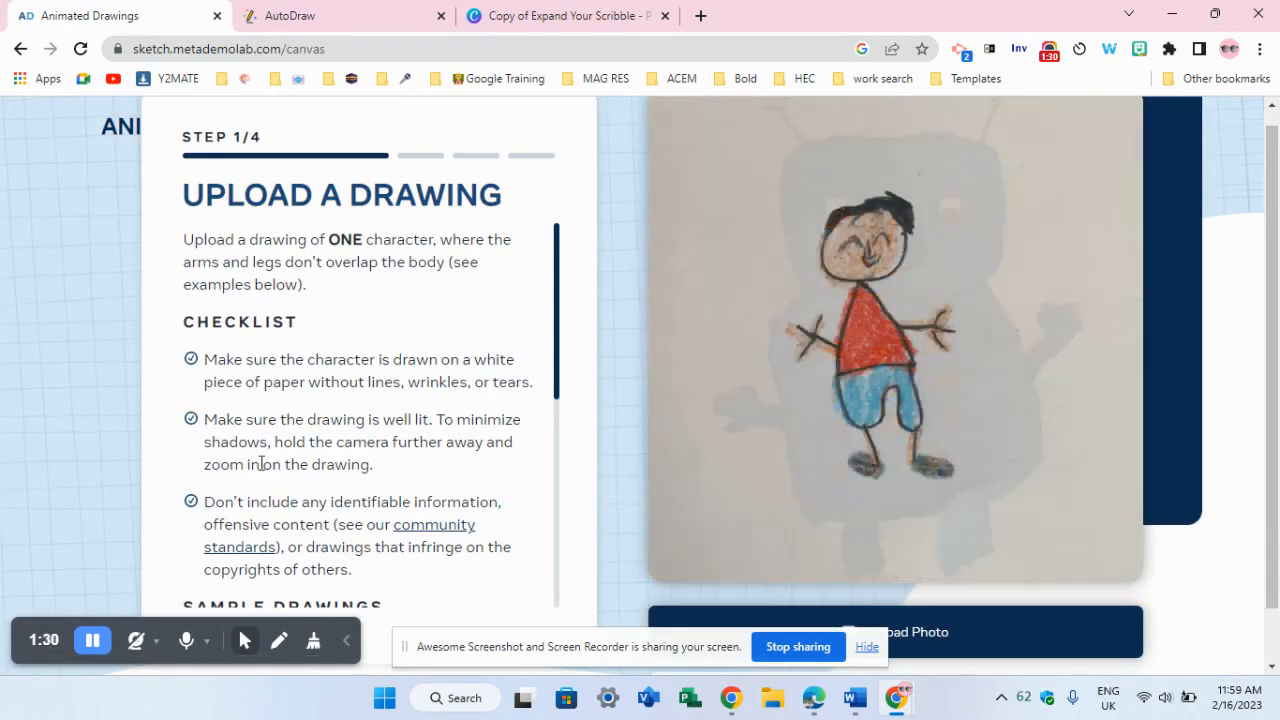
pyautogui.moveTo(186, 320); pyautogui.dragTo(302, 326)
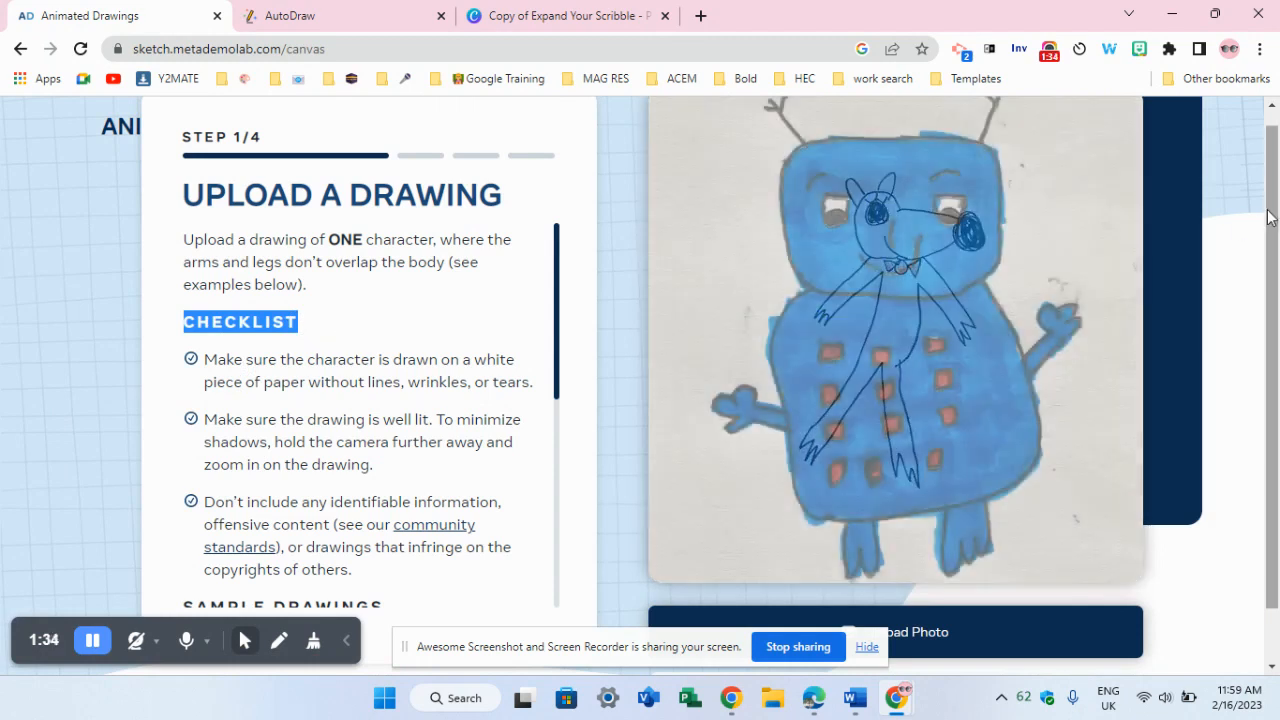
pyautogui.moveTo(1266, 217); pyautogui.dragTo(1278, 303)
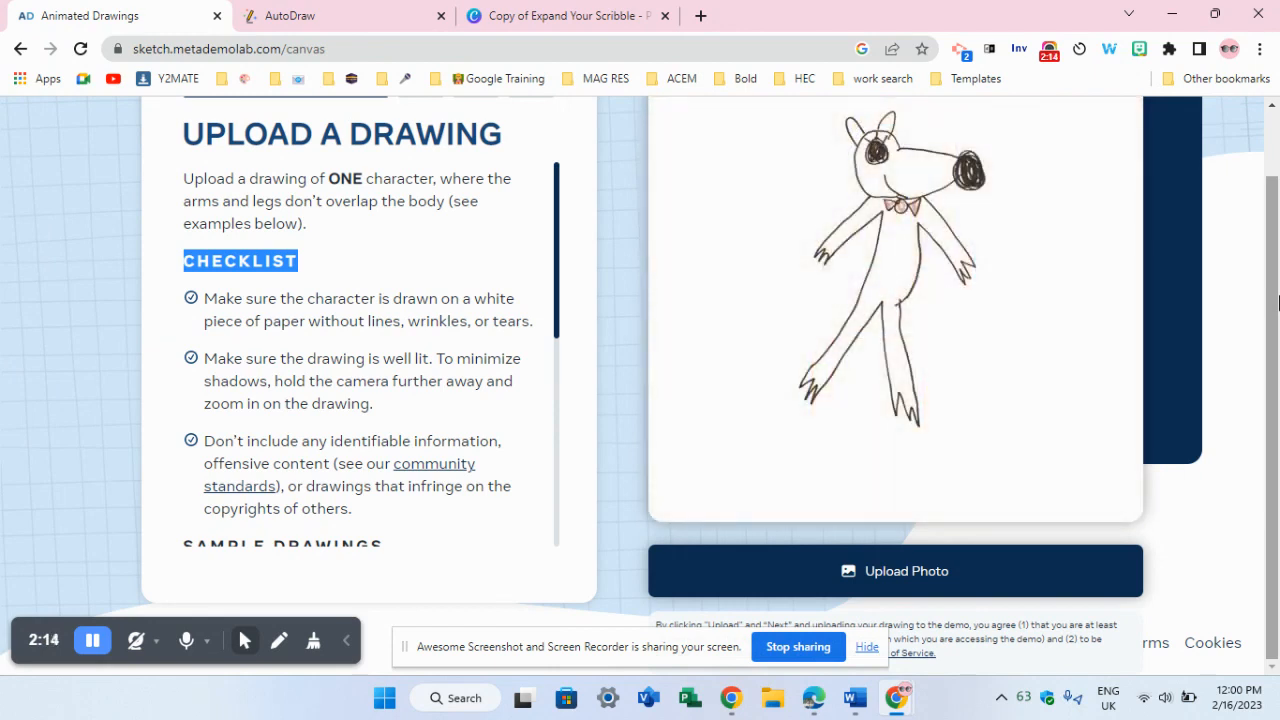
pyautogui.moveTo(557, 323)
pyautogui.mouseDown()
pyautogui.moveTo(580, 454)
pyautogui.moveTo(577, 551)
pyautogui.moveTo(560, 323)
pyautogui.mouseUp()
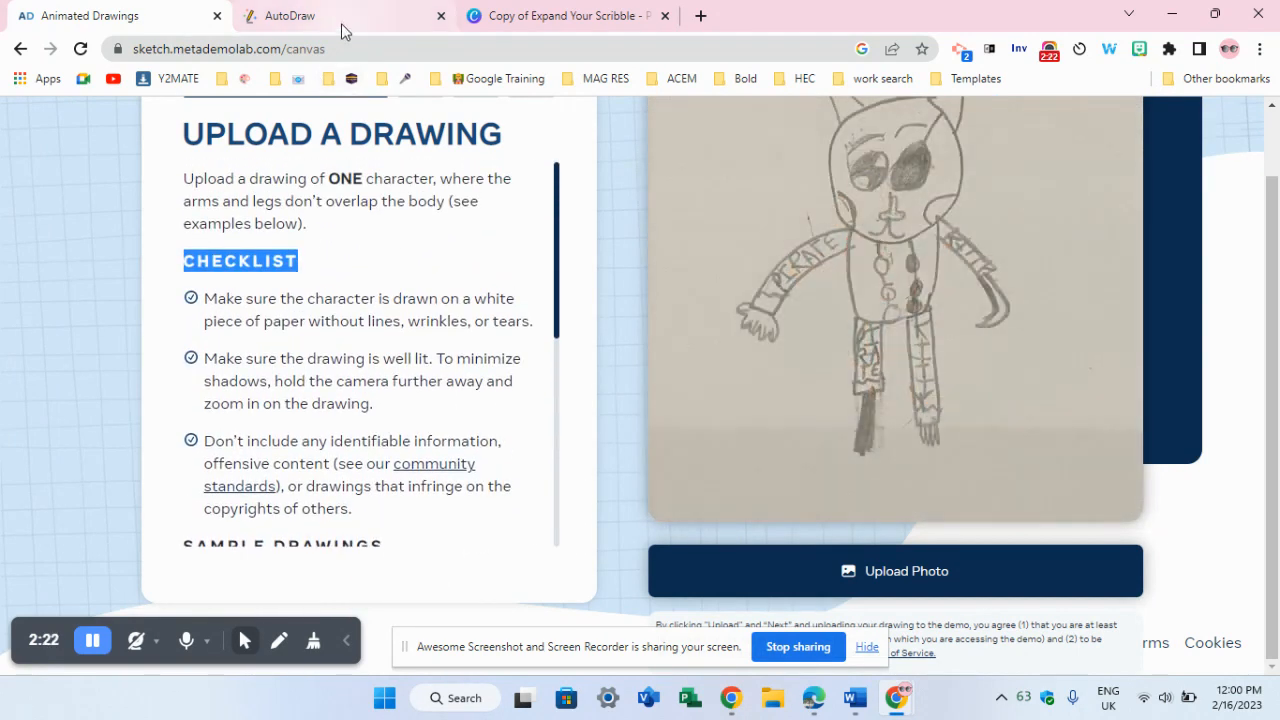
# - Check the ballerina in AutoDraw, and upload the file autodraw 2_16_2023 from Downloads to Animated Drawings
pyautogui.click(341, 23)
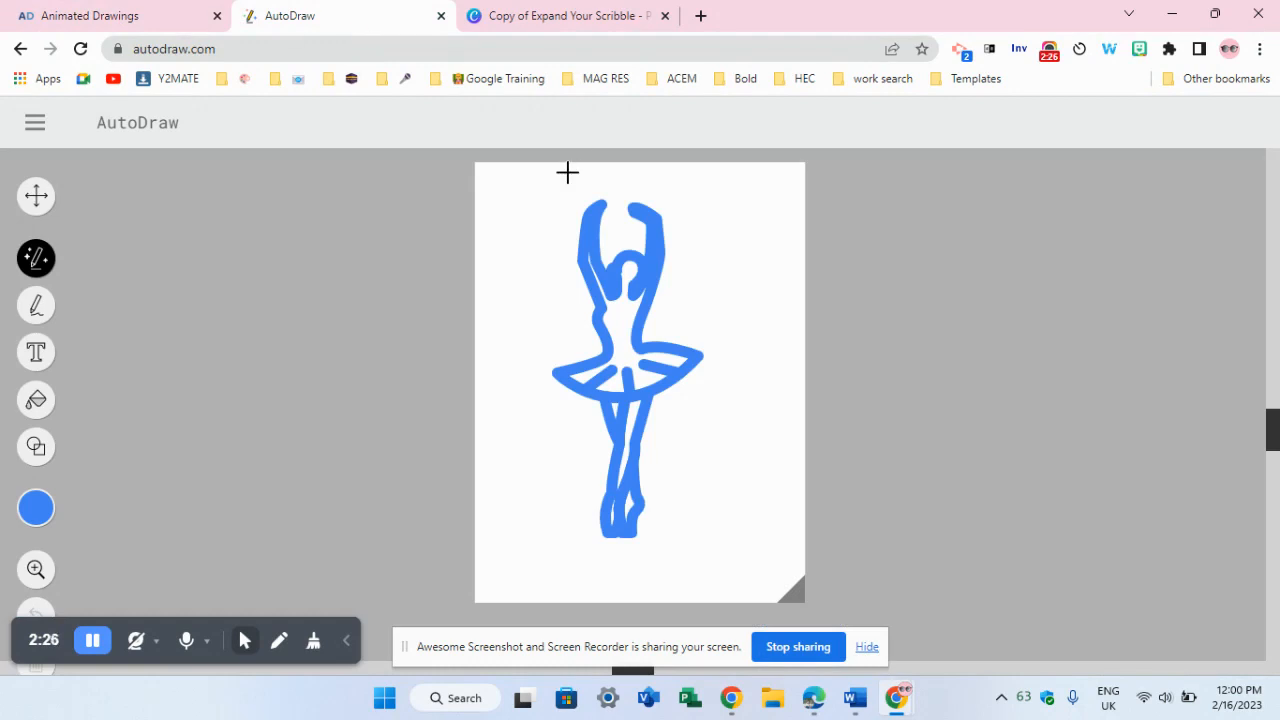
pyautogui.click(143, 14)
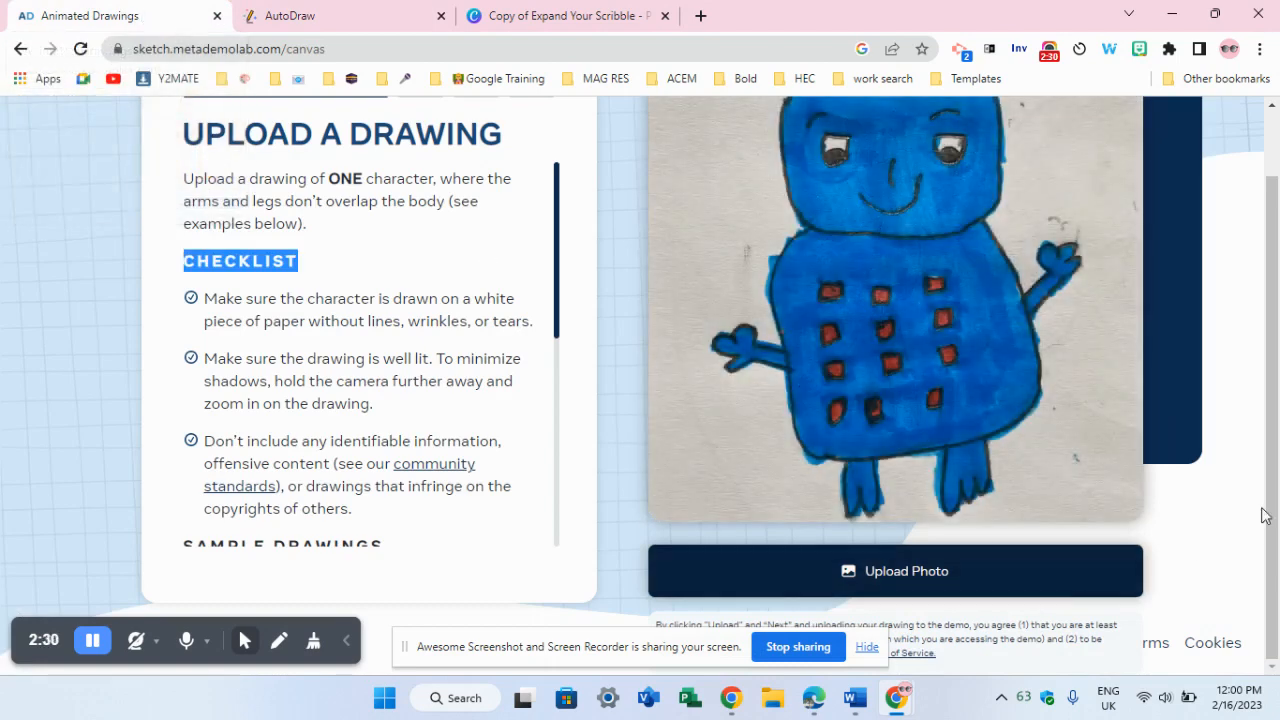
pyautogui.moveTo(1277, 492)
pyautogui.mouseDown()
pyautogui.moveTo(1278, 345)
pyautogui.moveTo(1279, 491)
pyautogui.mouseUp()
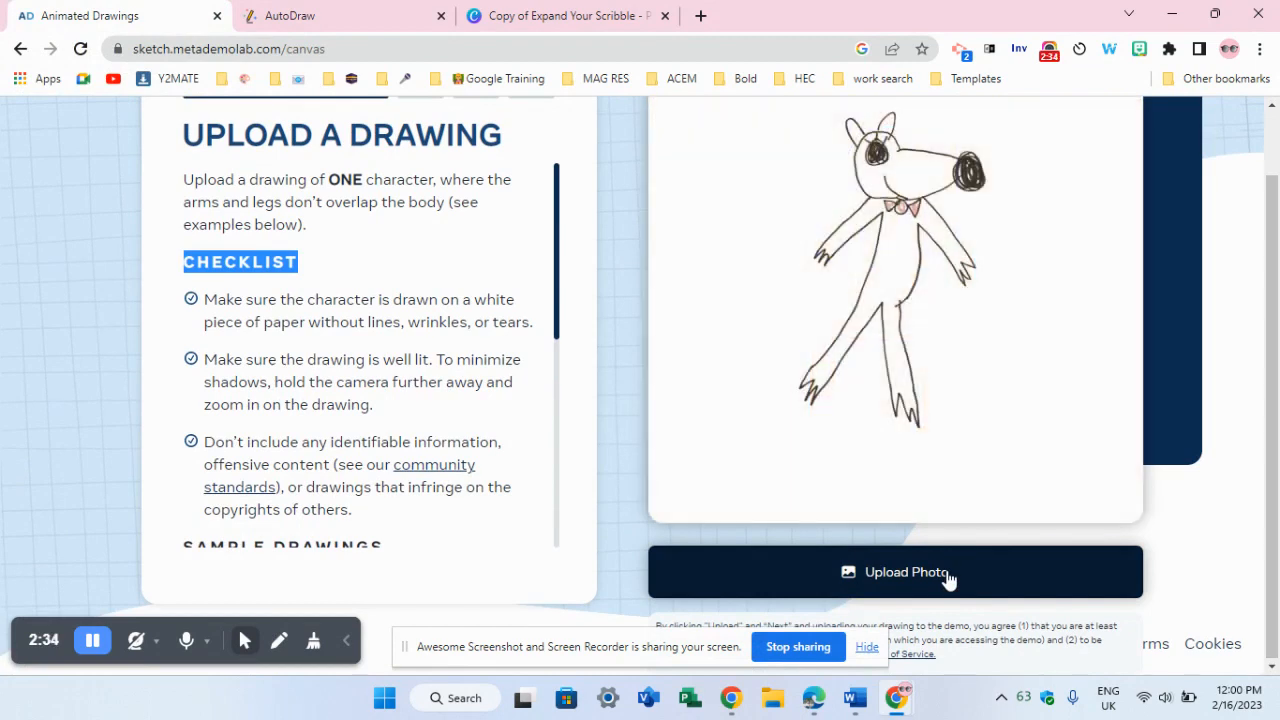
pyautogui.click(948, 578)
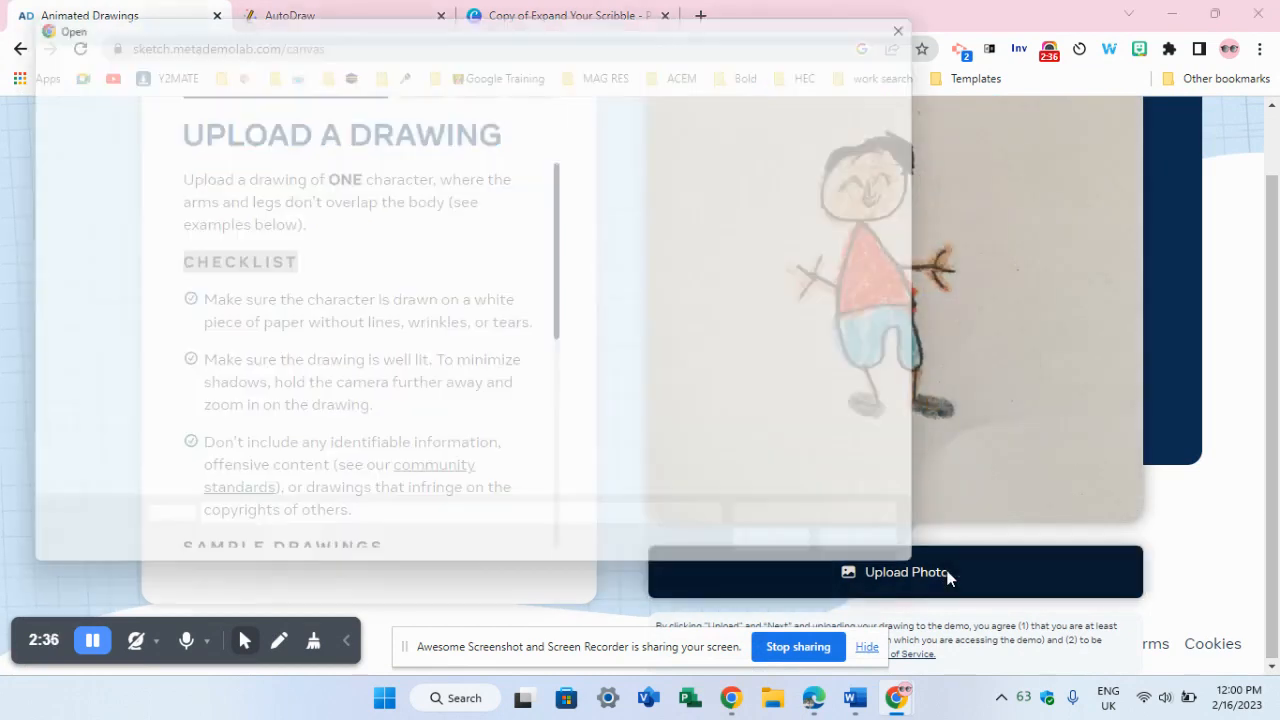
pyautogui.click(303, 178)
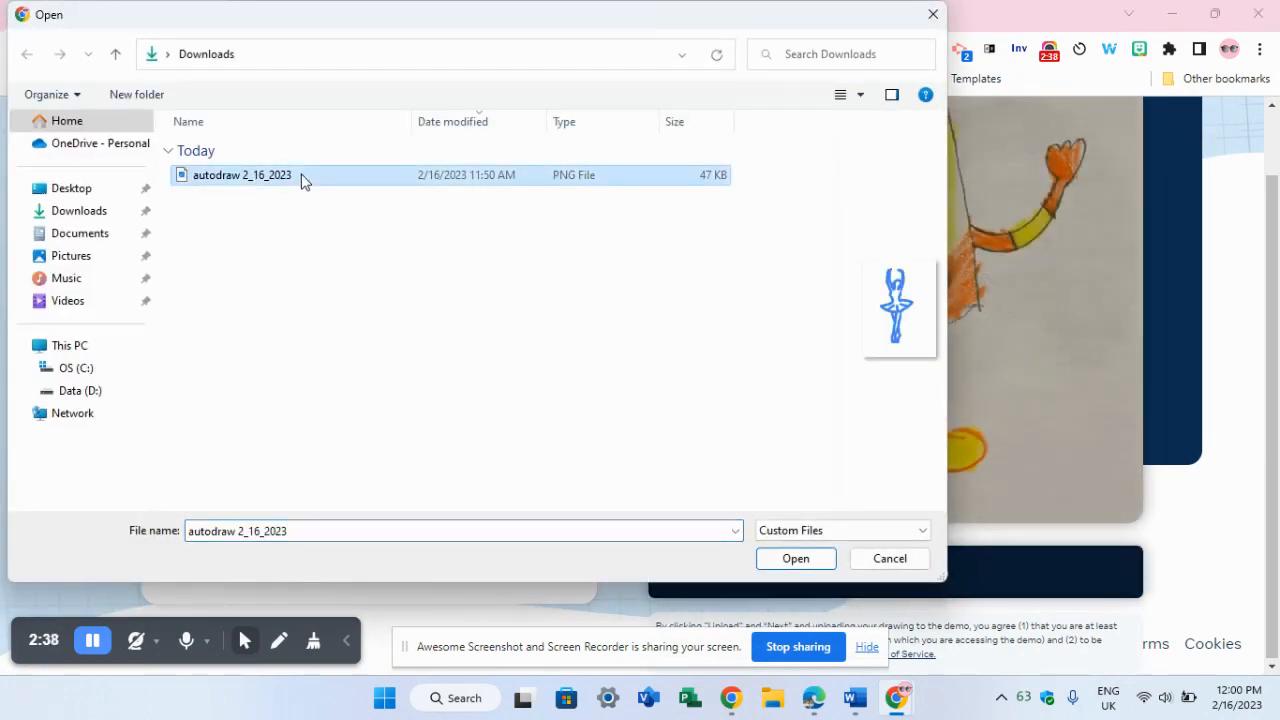
pyautogui.click(823, 563)
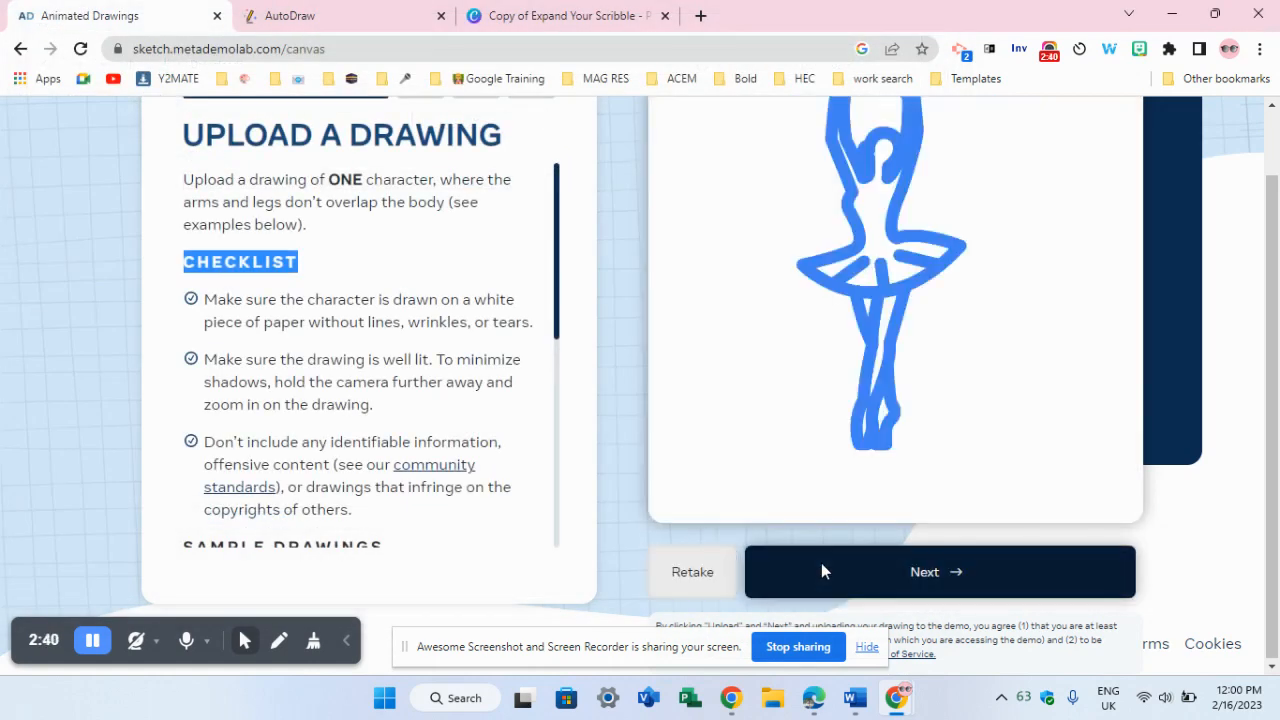
# - Accept the uploaded ballerina drawing and agree to its use for research
pyautogui.moveTo(1277, 260)
pyautogui.mouseDown()
pyautogui.moveTo(1277, 163)
pyautogui.moveTo(1277, 272)
pyautogui.mouseUp()
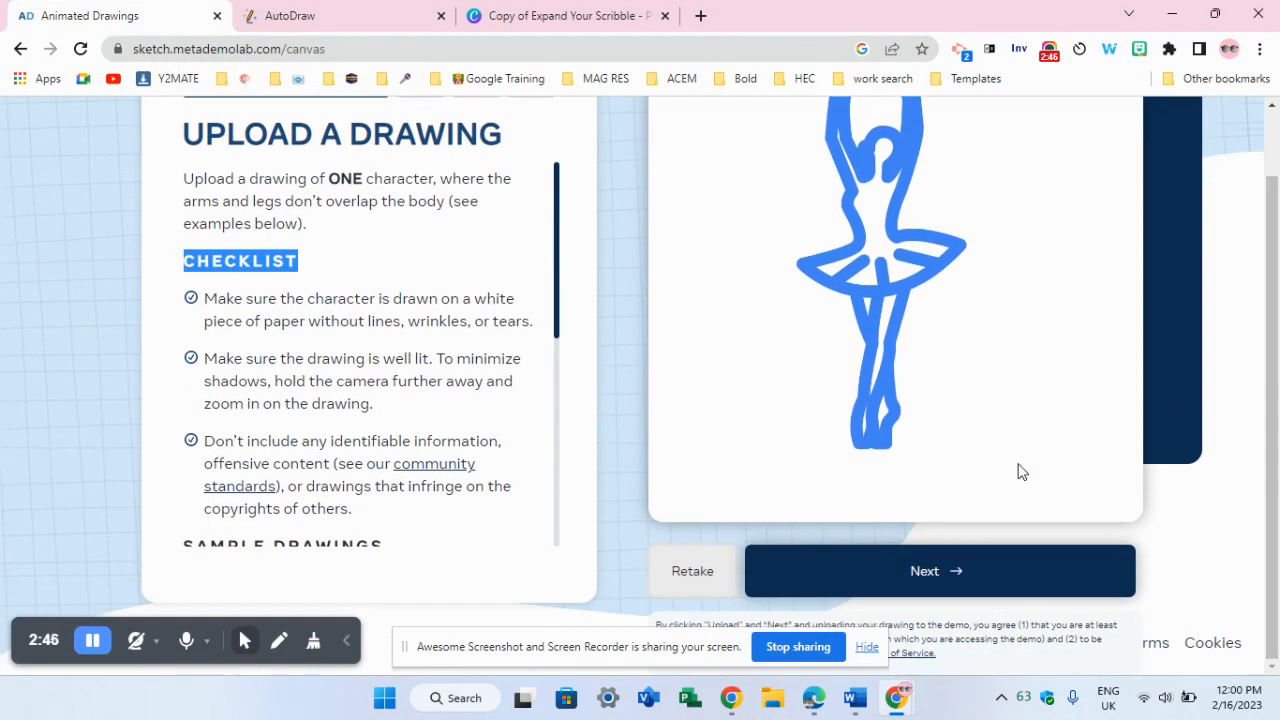
pyautogui.scroll(1, 1277, 340)
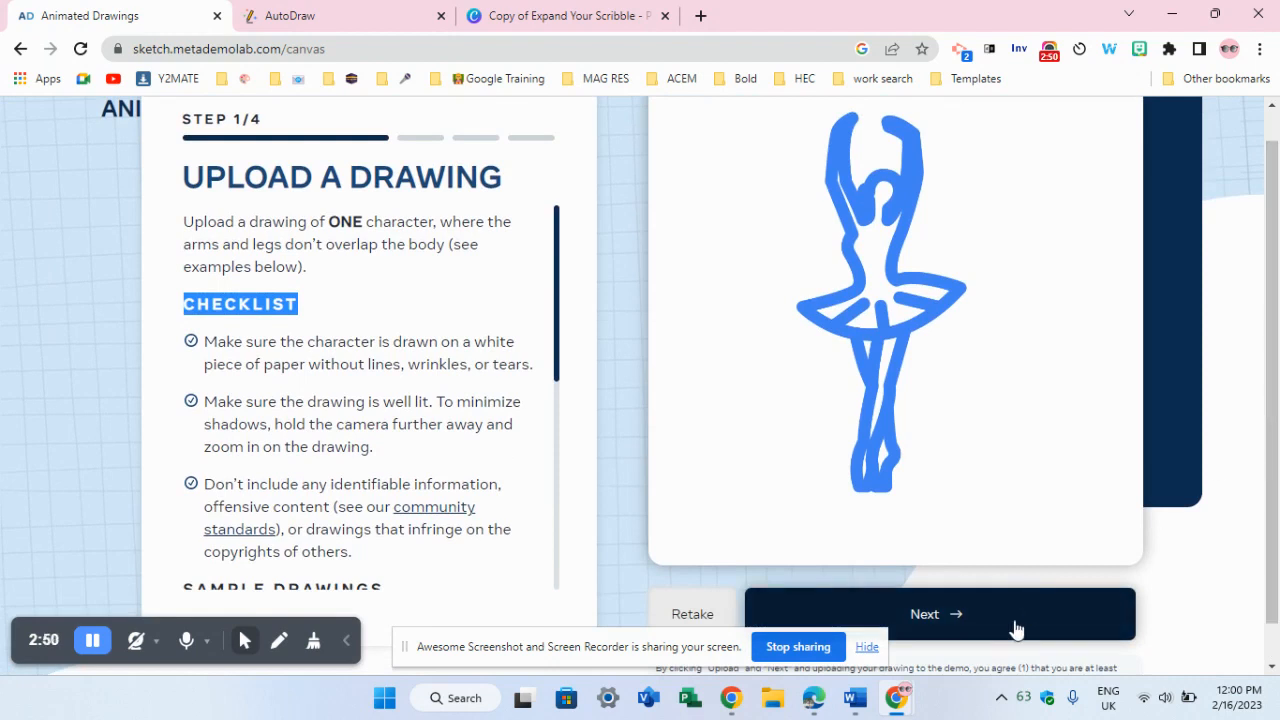
pyautogui.click(1015, 628)
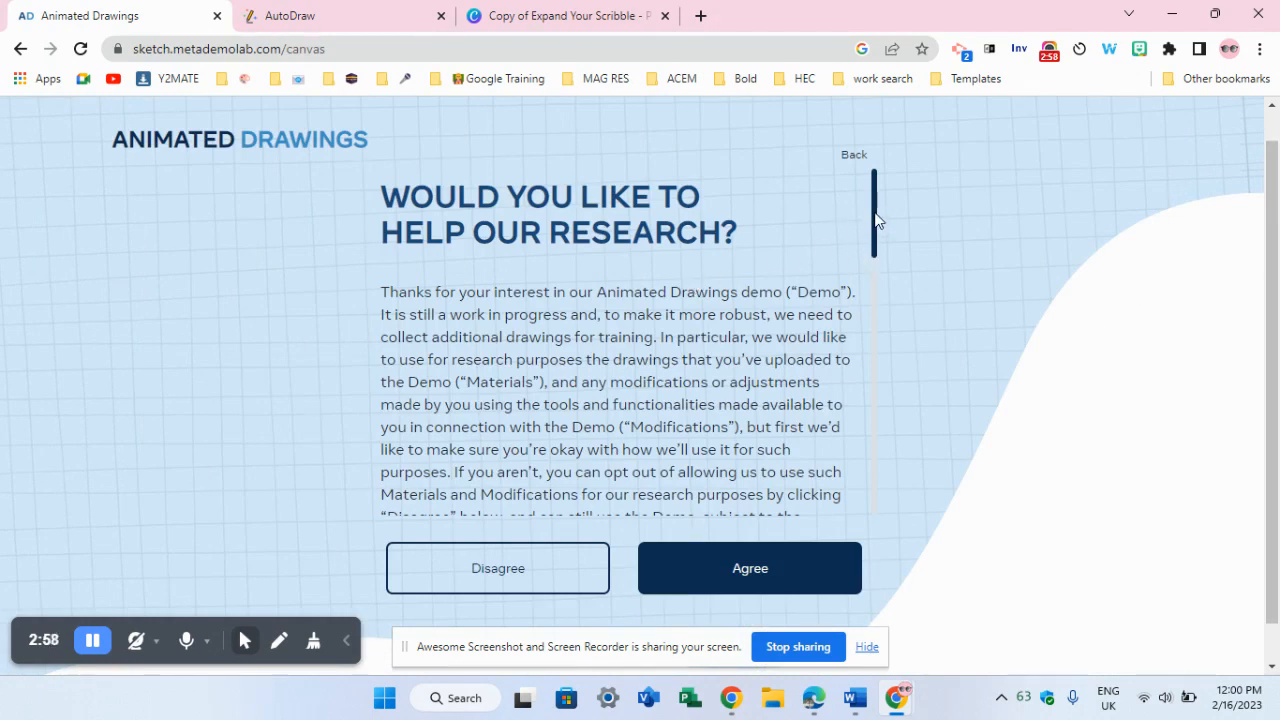
pyautogui.moveTo(876, 218); pyautogui.dragTo(883, 341)
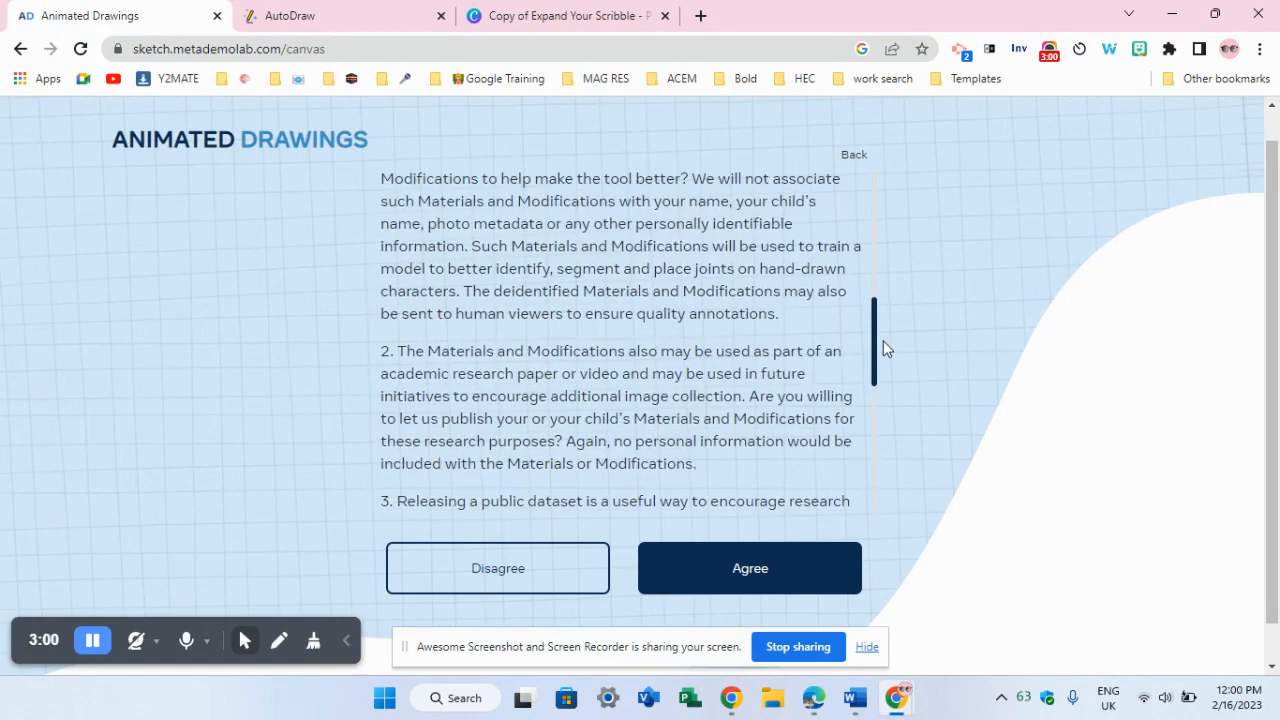
pyautogui.click(758, 568)
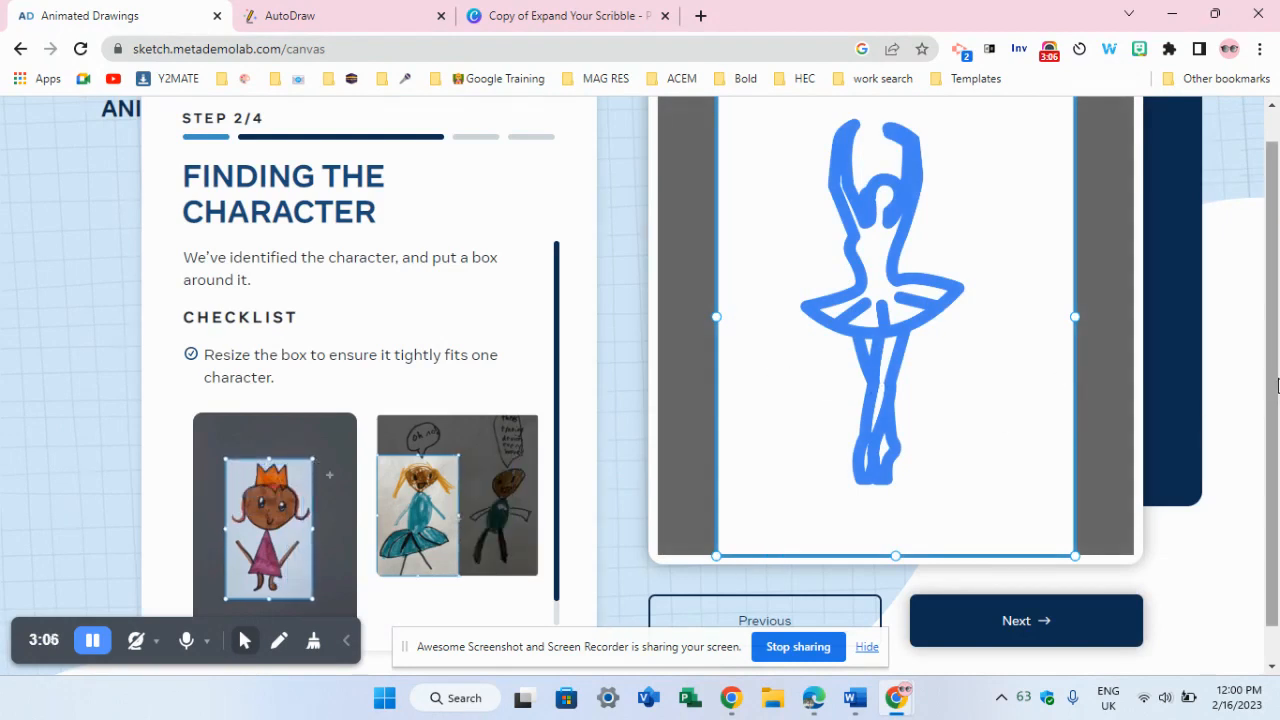
# - Shrink the bounding box on all four sides to fit tightly around the ballerina, and continue to separating the character
pyautogui.scroll(1, 1272, 297)
pyautogui.scroll(-1, 1278, 346)
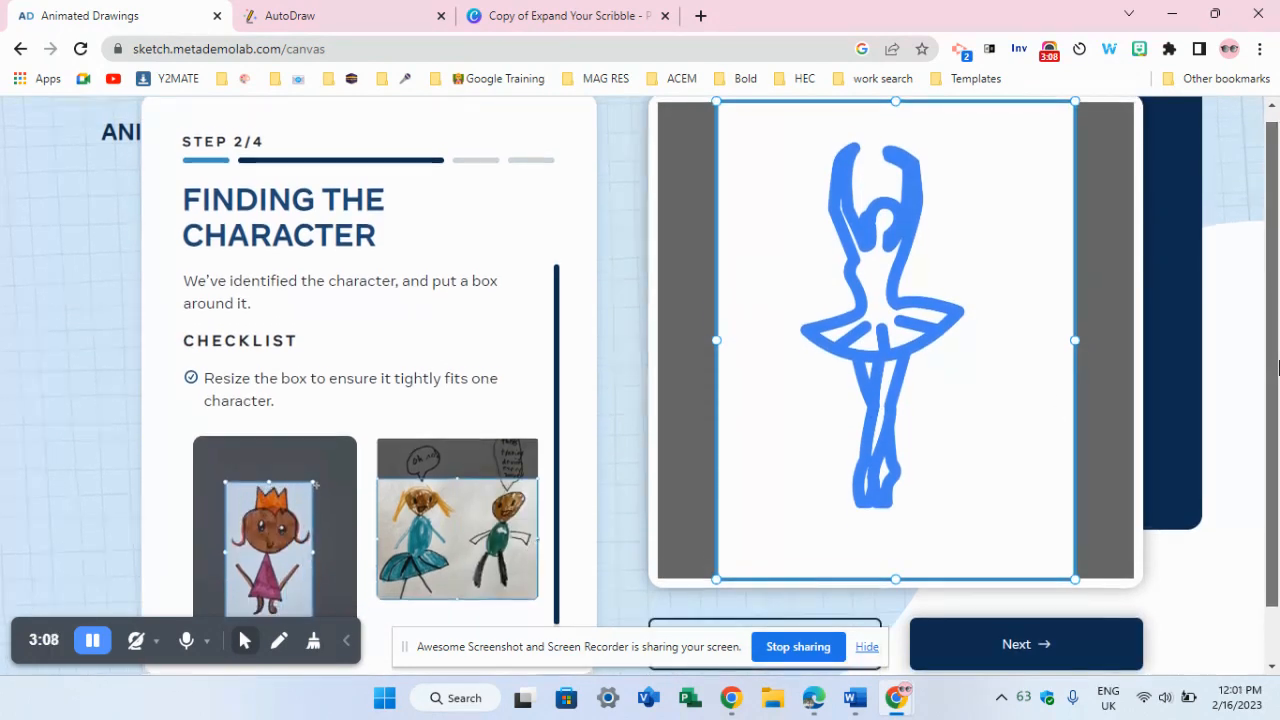
pyautogui.scroll(-1, 1278, 385)
pyautogui.scroll(3, 930, 355)
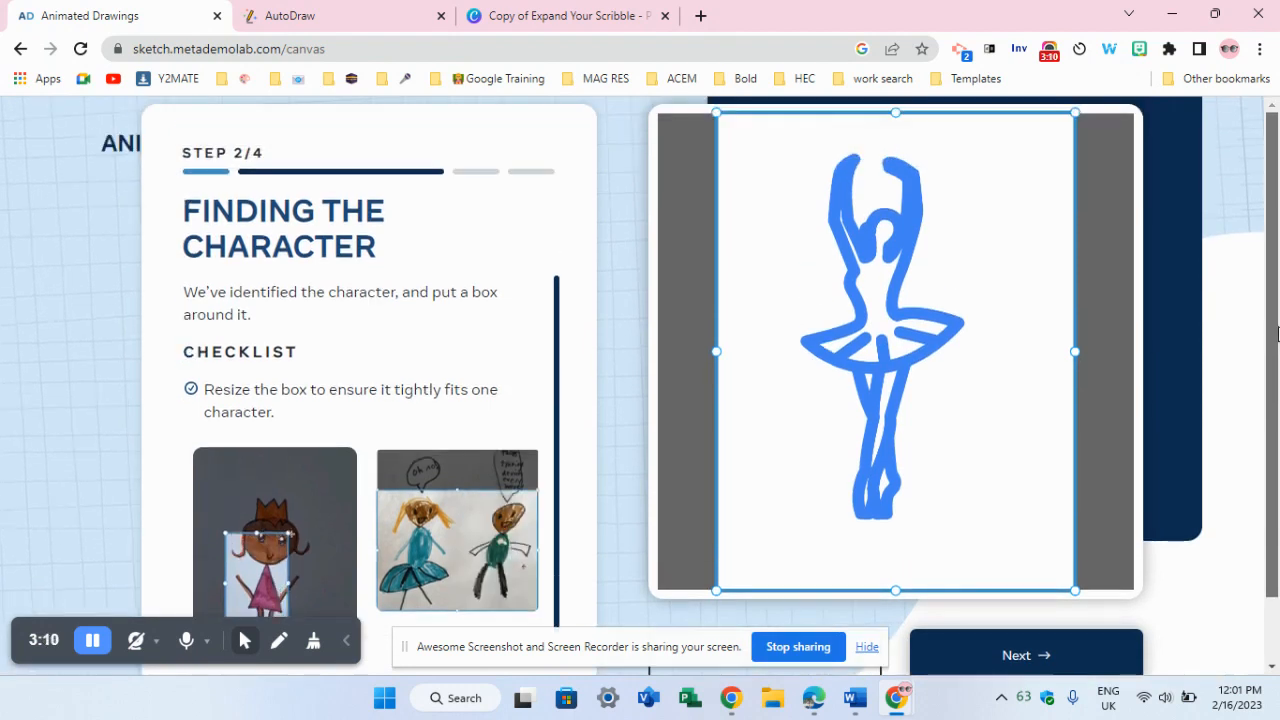
pyautogui.moveTo(719, 352); pyautogui.dragTo(793, 351)
pyautogui.moveTo(1076, 353); pyautogui.dragTo(973, 357)
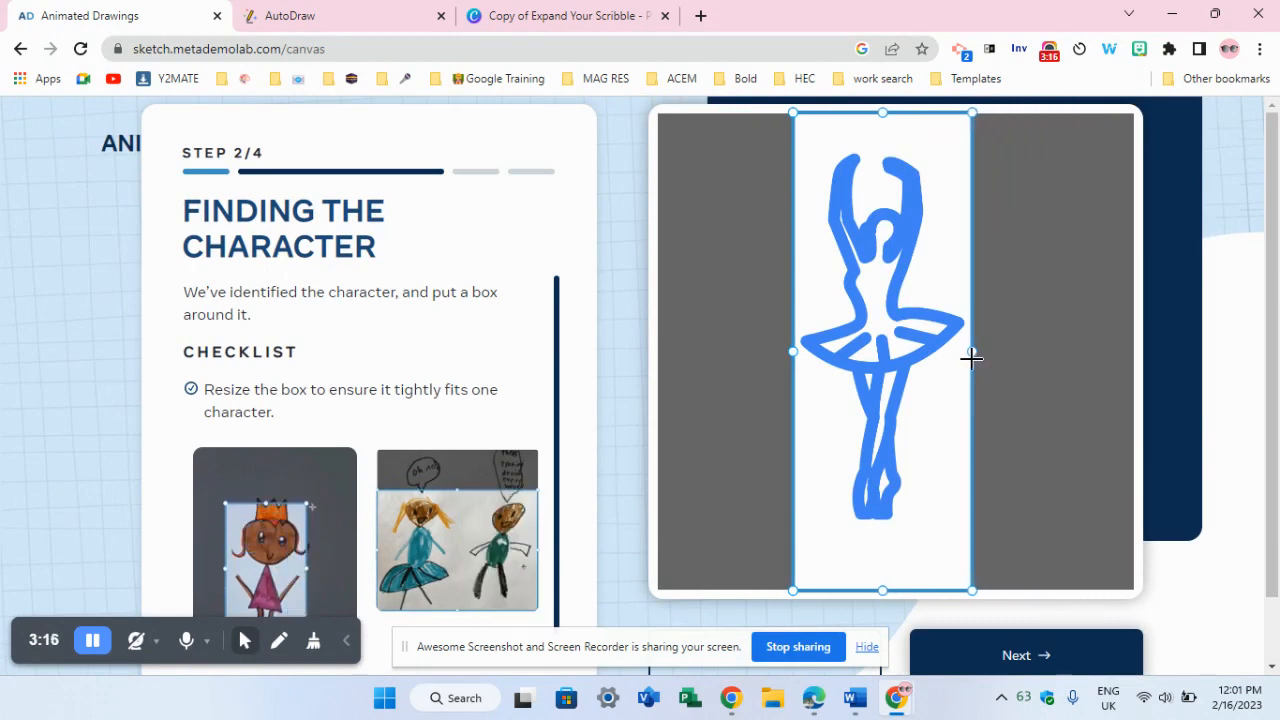
pyautogui.moveTo(884, 115); pyautogui.dragTo(892, 147)
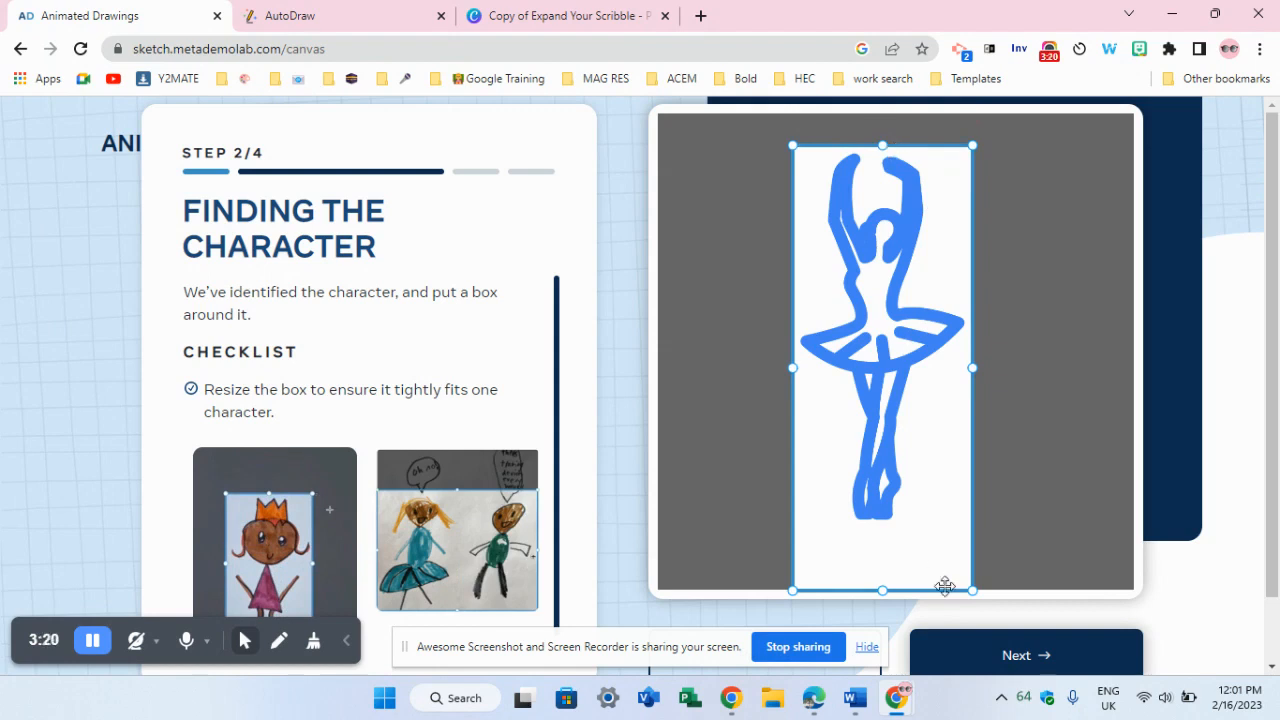
pyautogui.moveTo(884, 590); pyautogui.dragTo(871, 531)
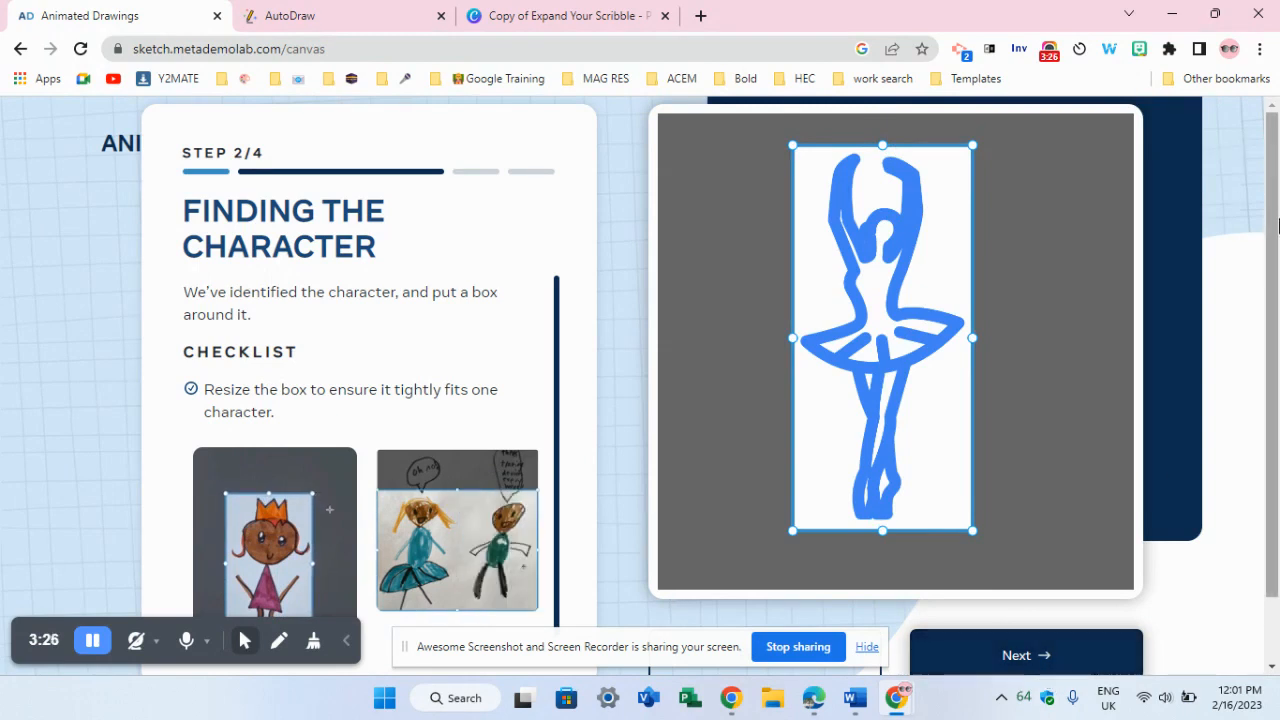
pyautogui.scroll(-1, 1278, 395)
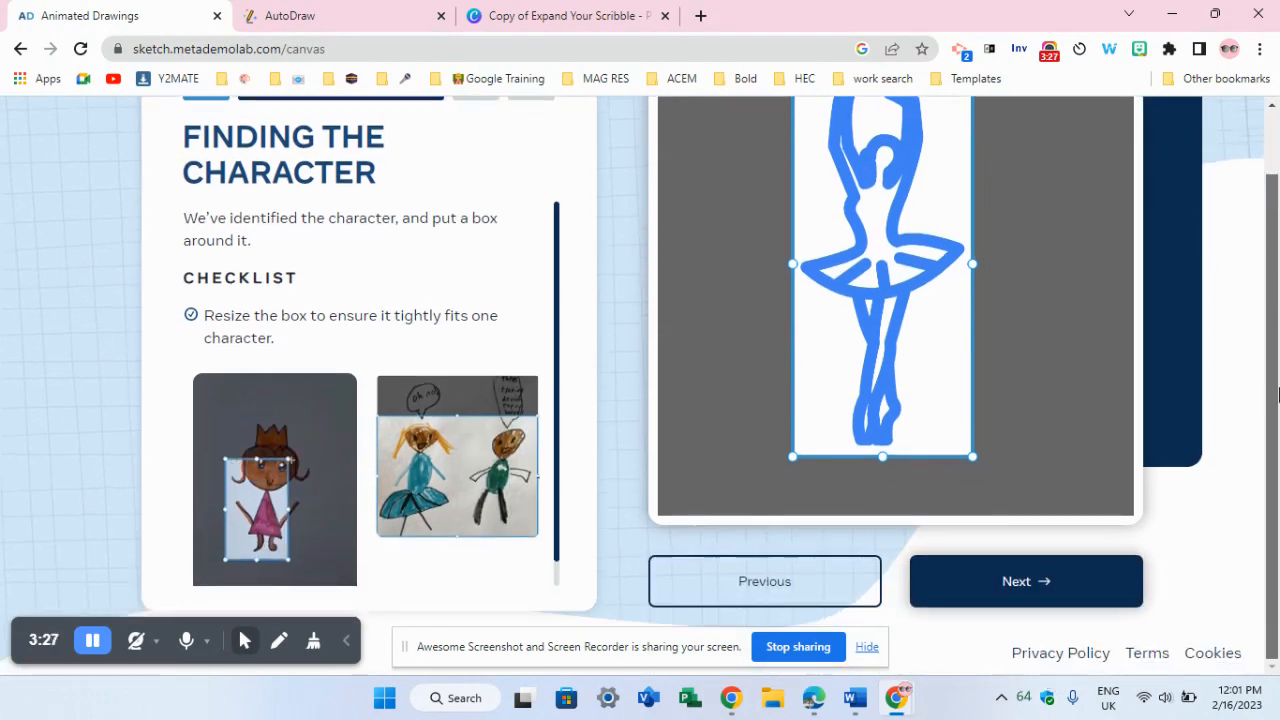
pyautogui.click(1034, 577)
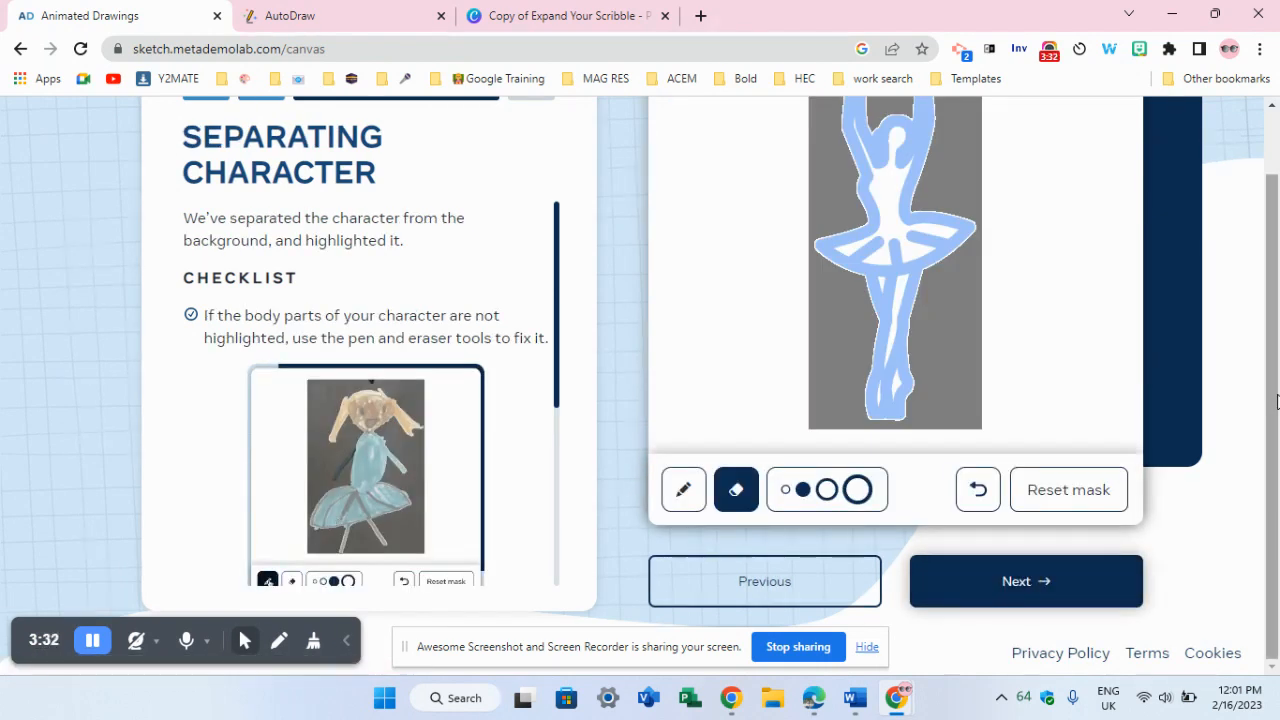
# - Inspect the ballerina's highlighted mask from hands to feet and accept it without edits to continue to the joints
pyautogui.scroll(1, 1277, 397)
pyautogui.scroll(-1, 1277, 327)
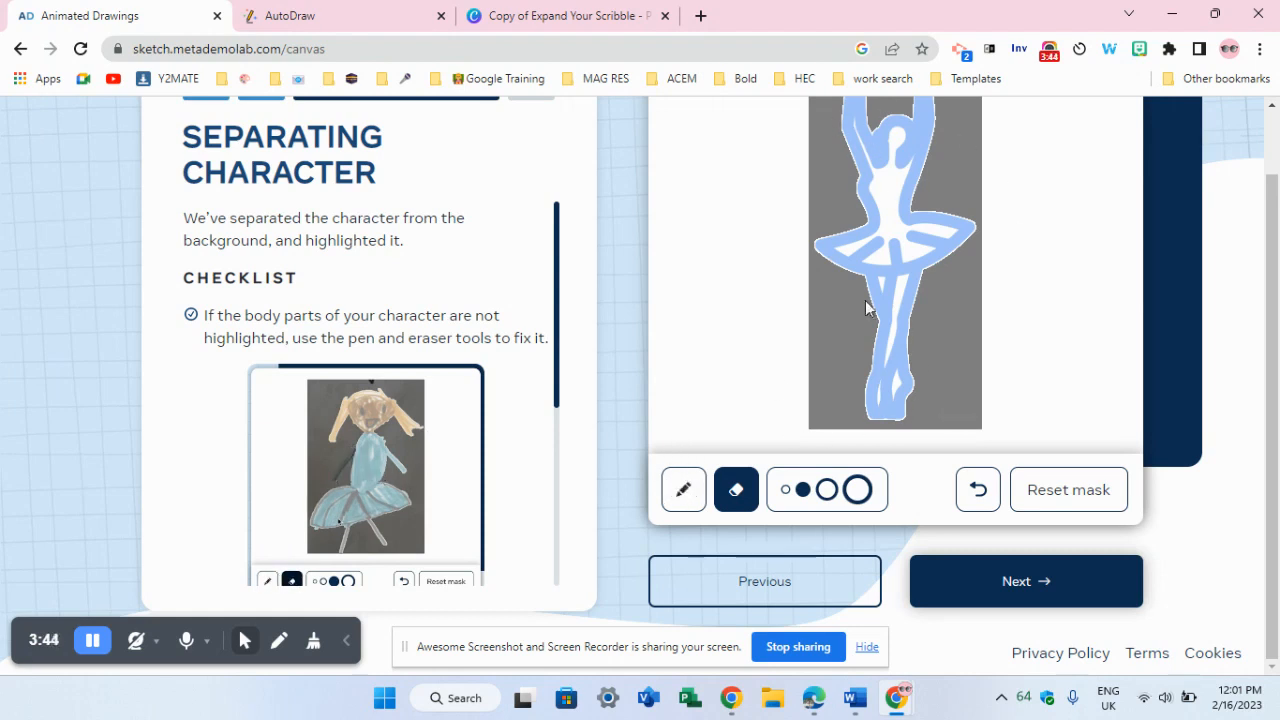
pyautogui.scroll(1, 1000, 260)
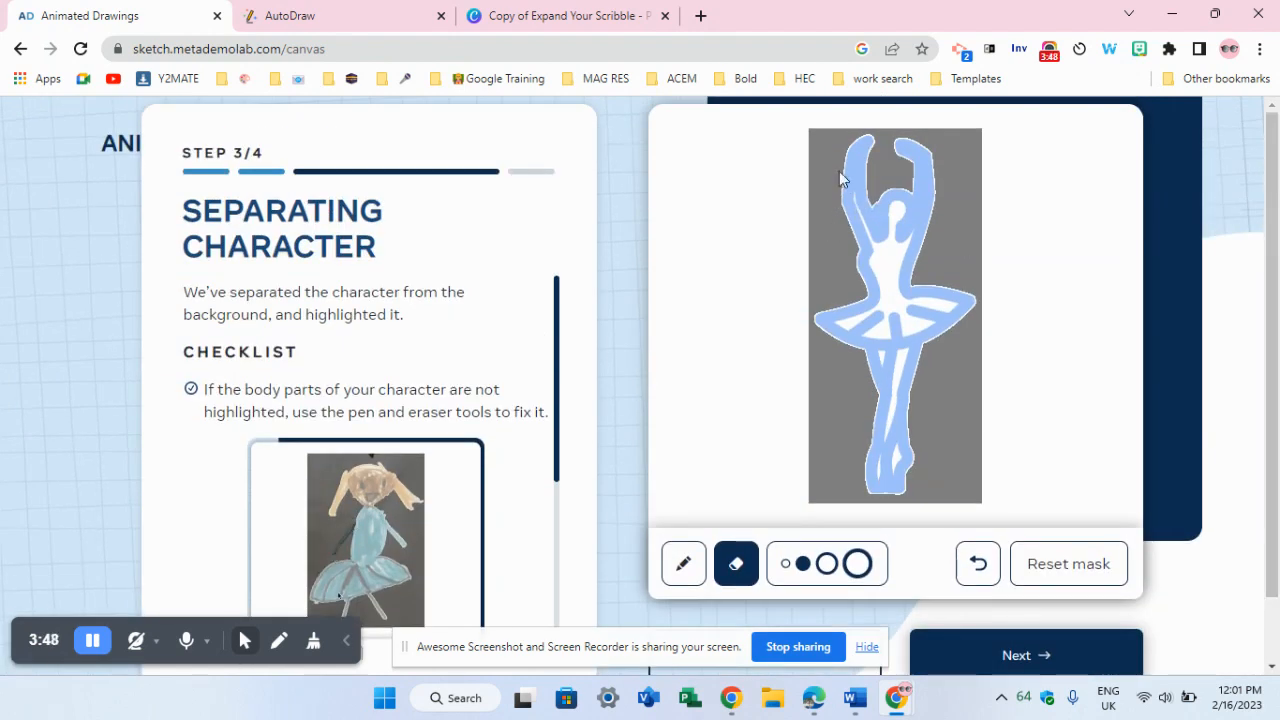
pyautogui.moveTo(1273, 204); pyautogui.dragTo(1278, 287)
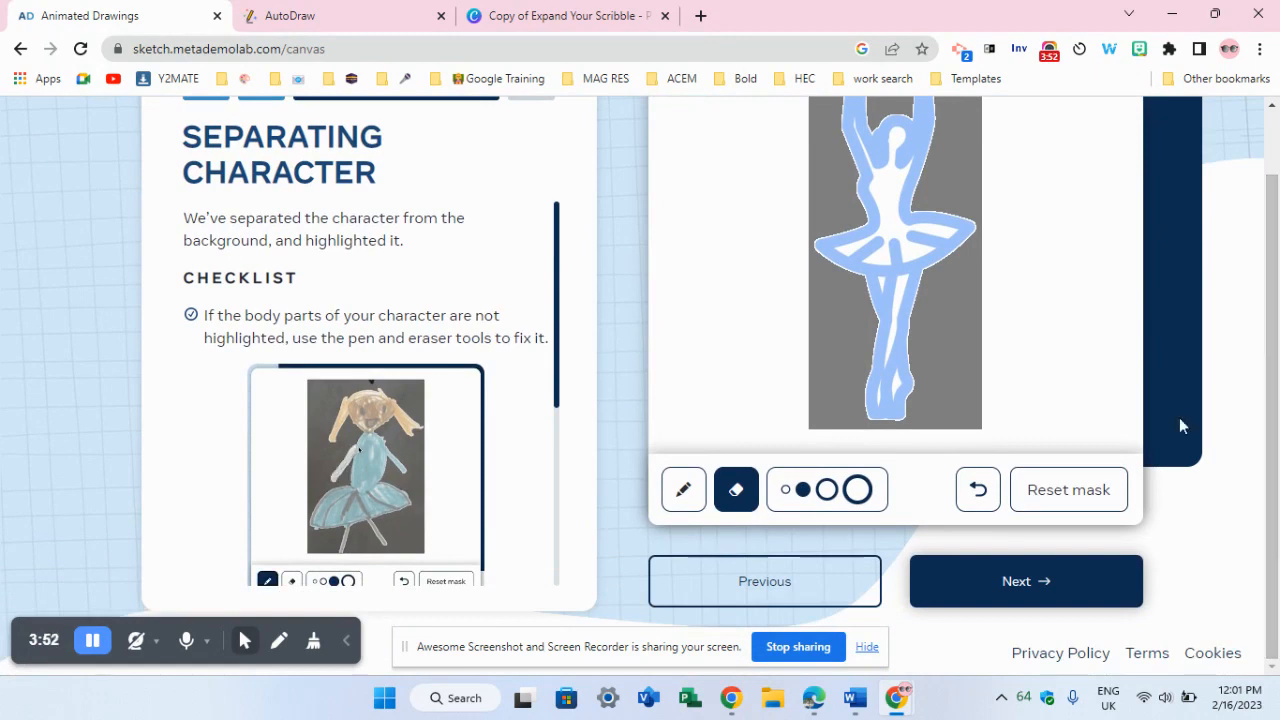
pyautogui.click(1015, 597)
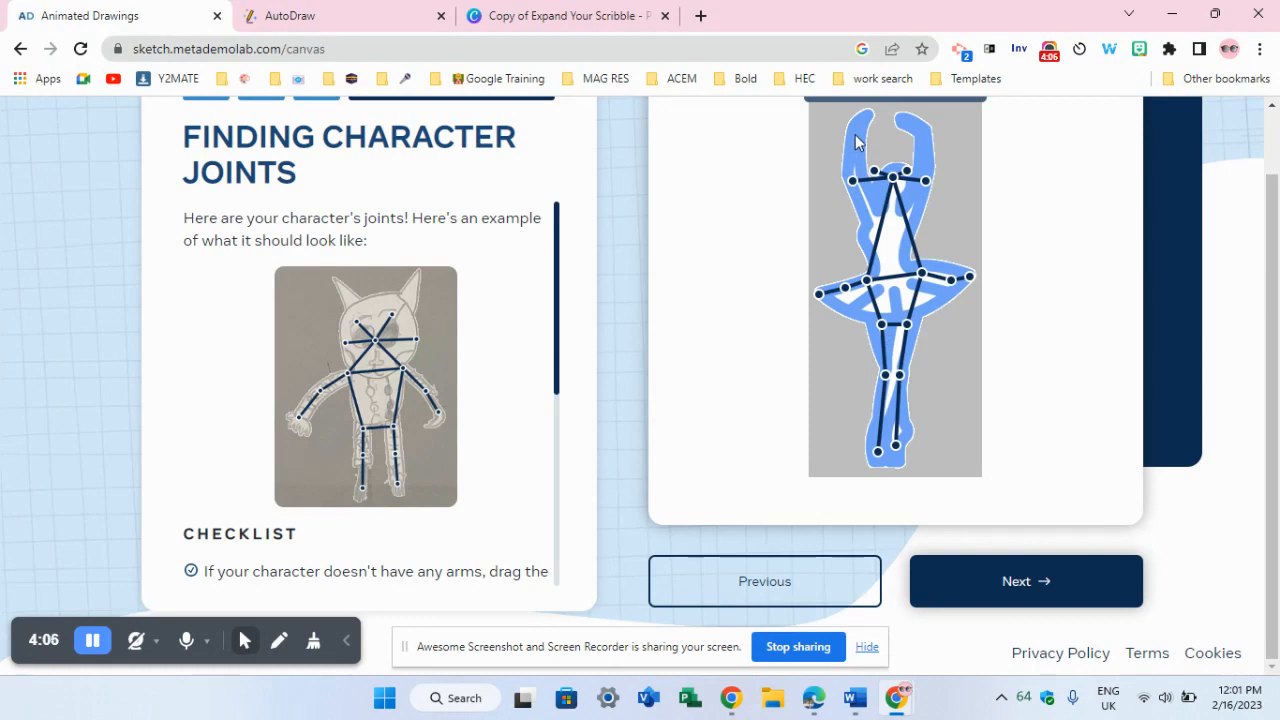
# - Move the two ear joints up to the raised hands, lower the nose joint on the face and adjust a foot joint
pyautogui.moveTo(851, 180); pyautogui.dragTo(867, 116)
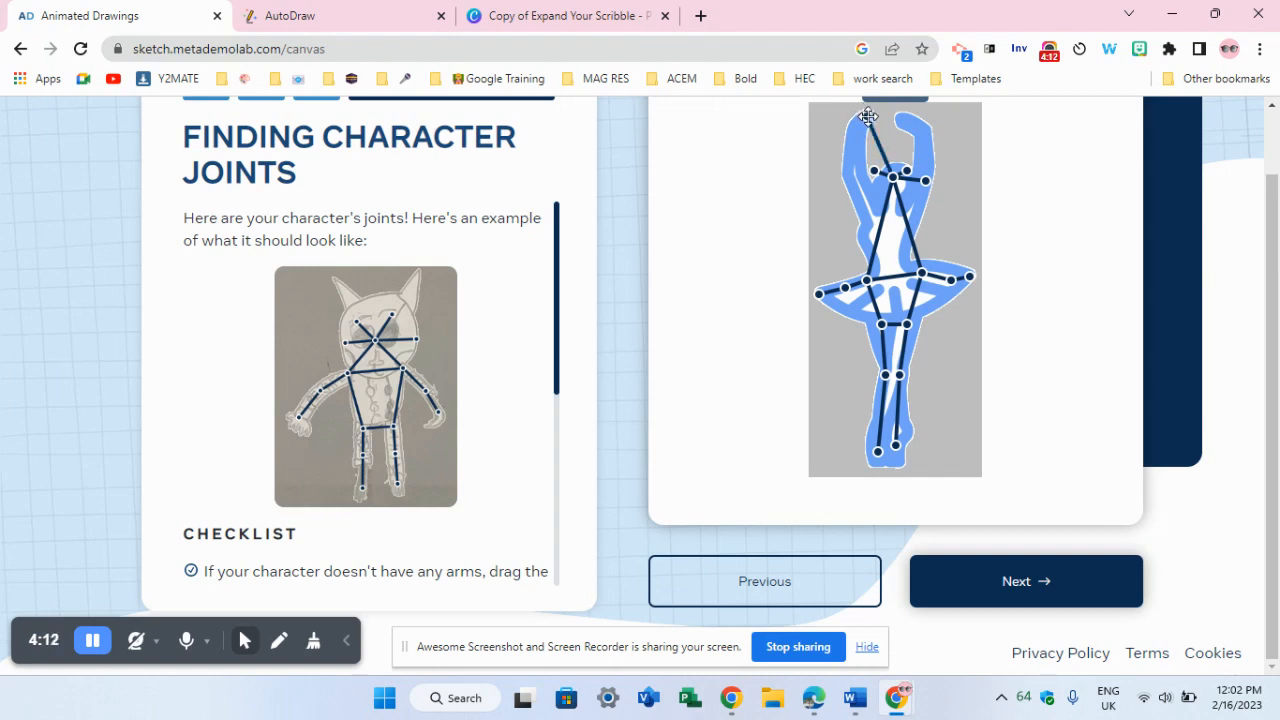
pyautogui.moveTo(923, 178); pyautogui.dragTo(900, 120)
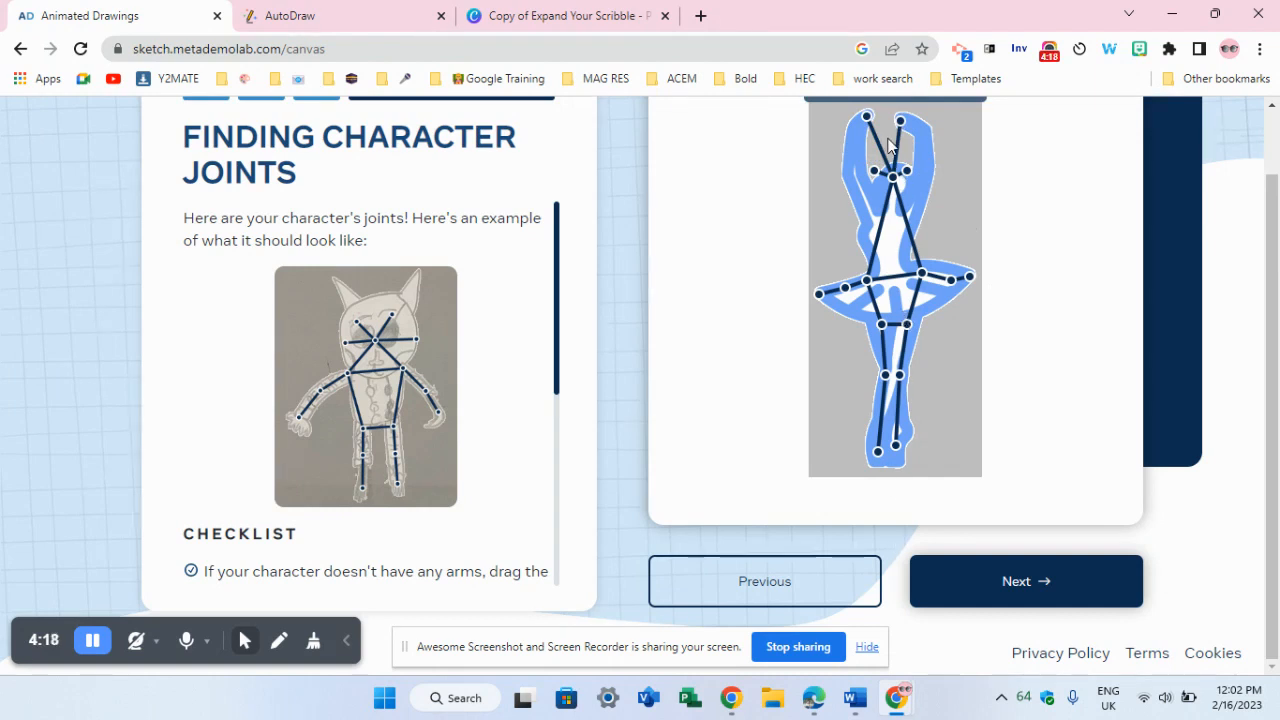
pyautogui.moveTo(893, 177); pyautogui.dragTo(897, 193)
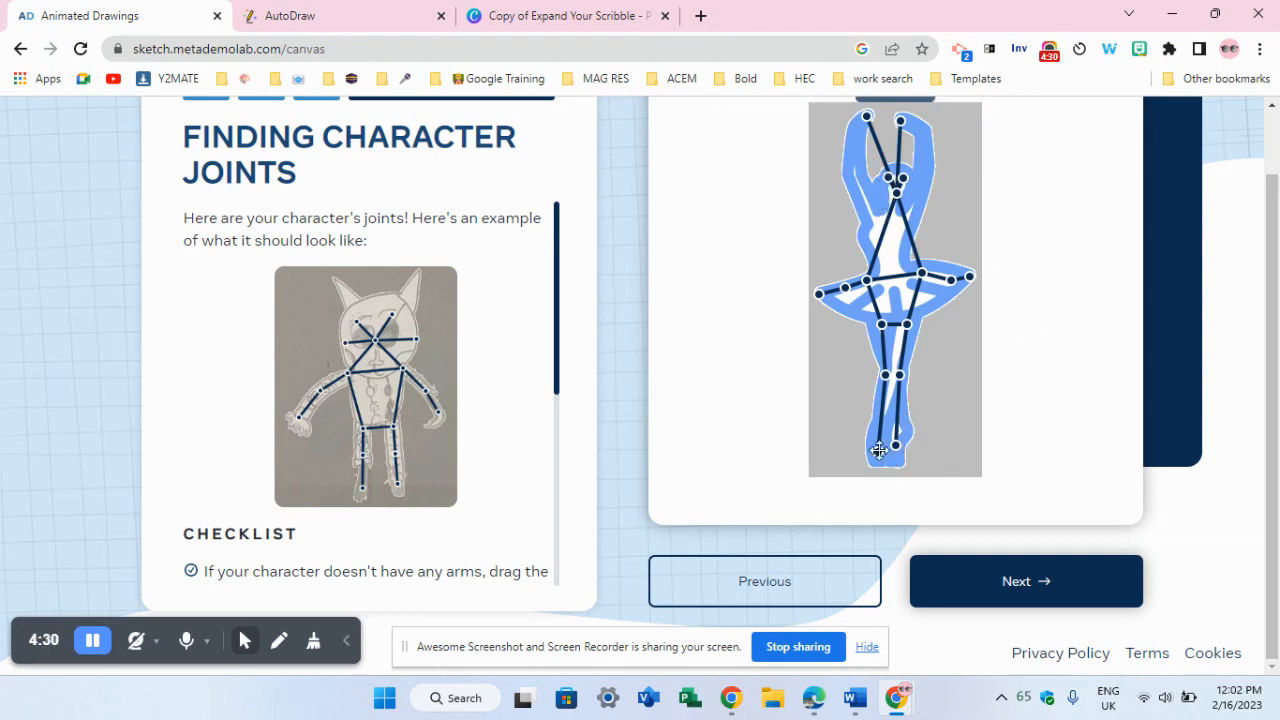
pyautogui.moveTo(914, 441); pyautogui.dragTo(909, 440)
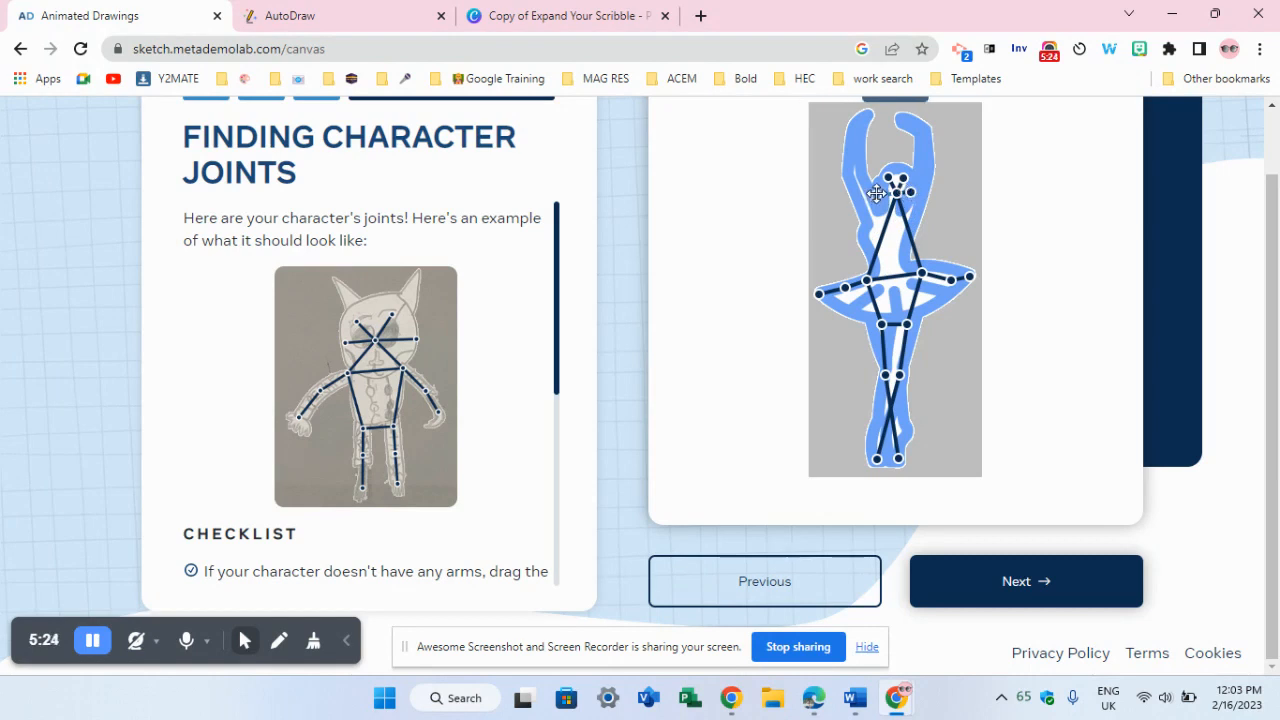
# - Place the shoulder, elbow and hand joints along the ballerina's raised arms and align the hip joints at the skirt's lower edge
pyautogui.moveTo(867, 278); pyautogui.dragTo(869, 219)
pyautogui.moveTo(922, 272); pyautogui.dragTo(906, 217)
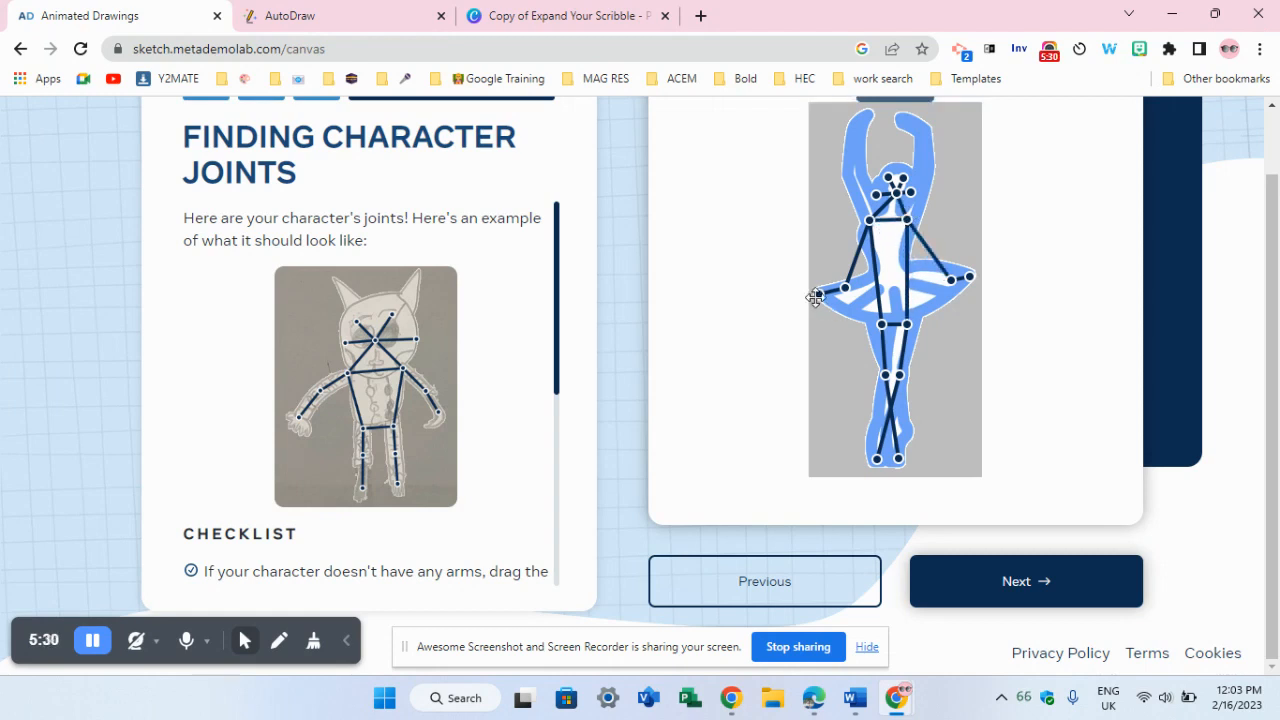
pyautogui.moveTo(818, 292)
pyautogui.mouseDown()
pyautogui.moveTo(829, 191)
pyautogui.moveTo(865, 118)
pyautogui.mouseUp()
pyautogui.moveTo(848, 289); pyautogui.dragTo(842, 193)
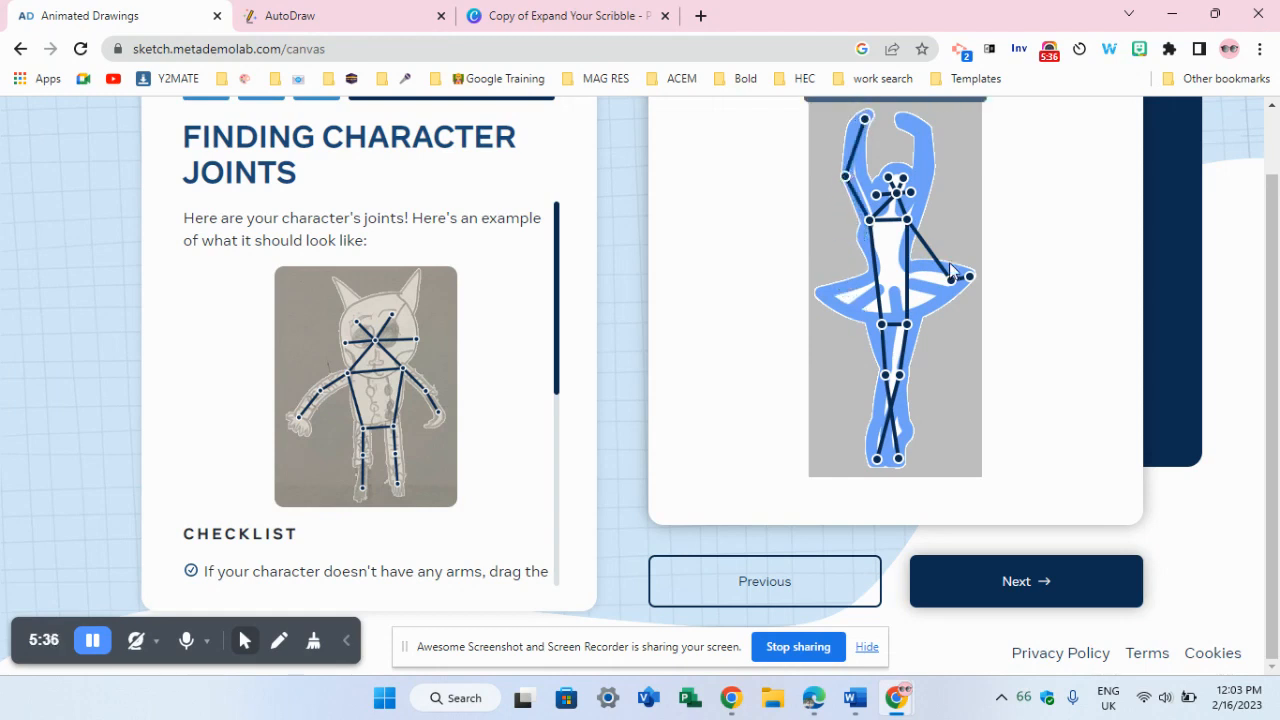
pyautogui.moveTo(950, 277); pyautogui.dragTo(927, 162)
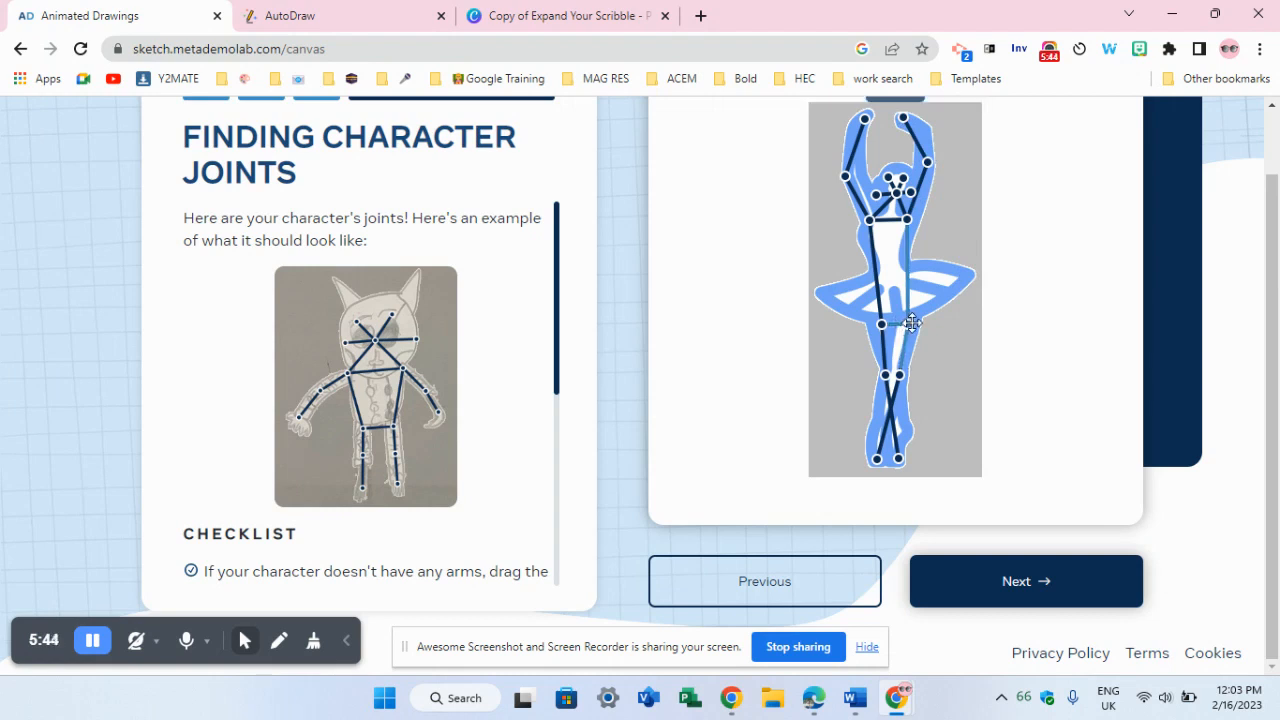
pyautogui.moveTo(912, 316); pyautogui.dragTo(877, 317)
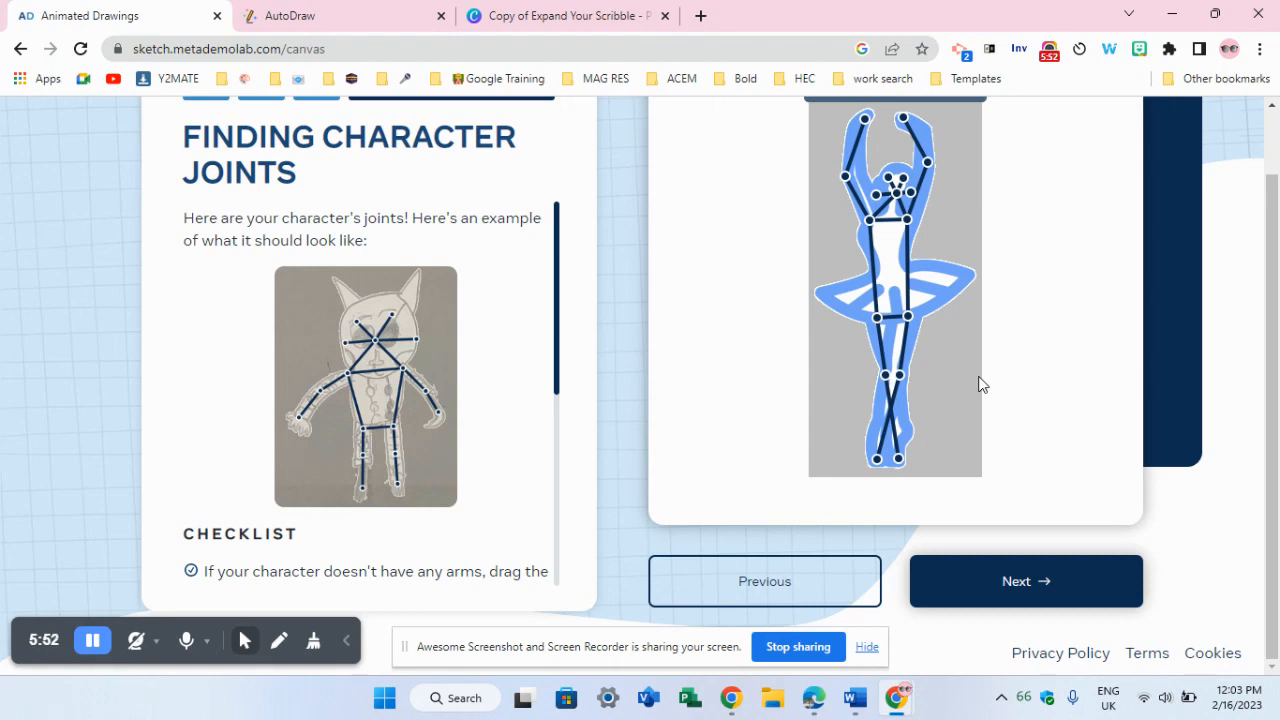
# - Accept the joints and preview the ballerina with the first row's second, second row's third and third row's second motions
pyautogui.click(1035, 600)
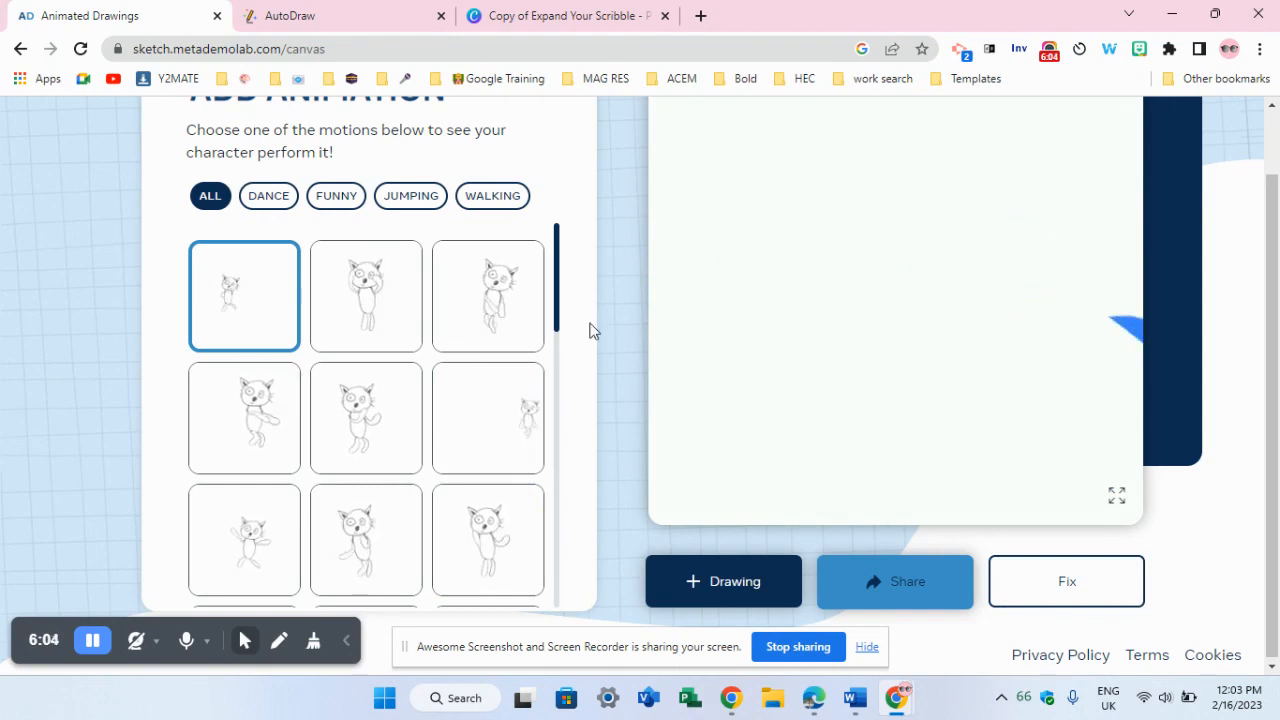
pyautogui.click(390, 304)
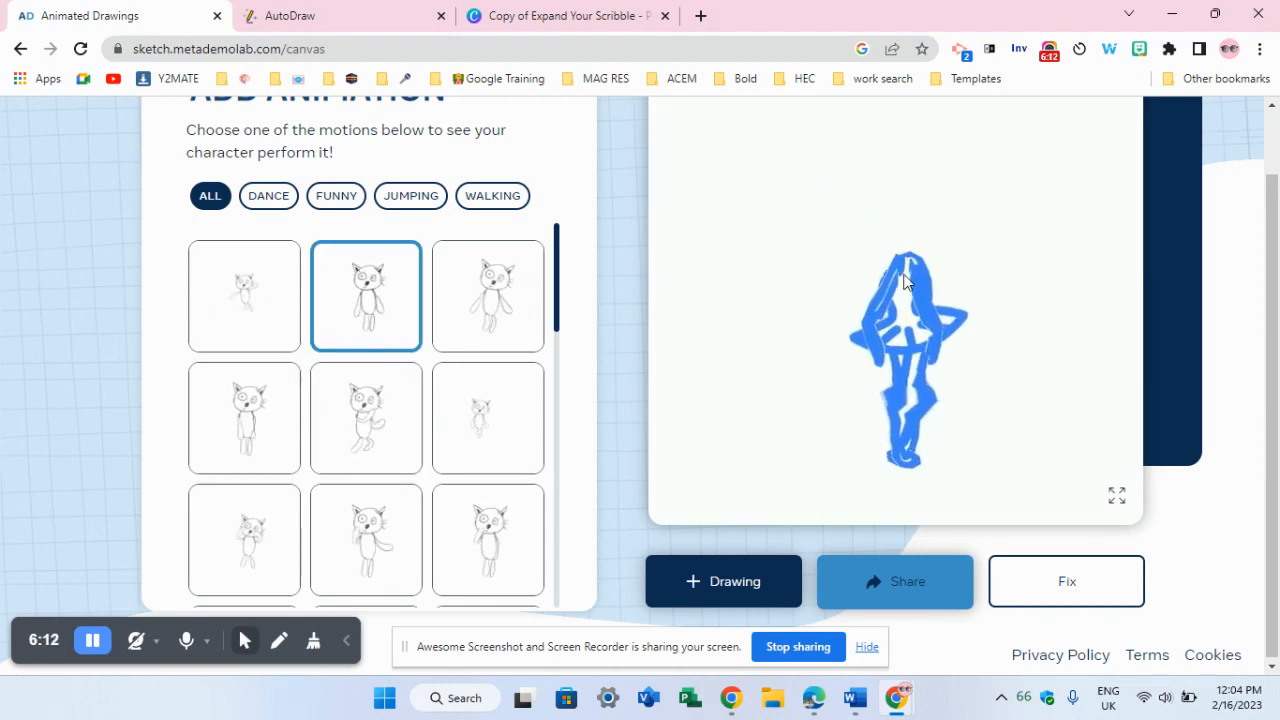
pyautogui.click(493, 460)
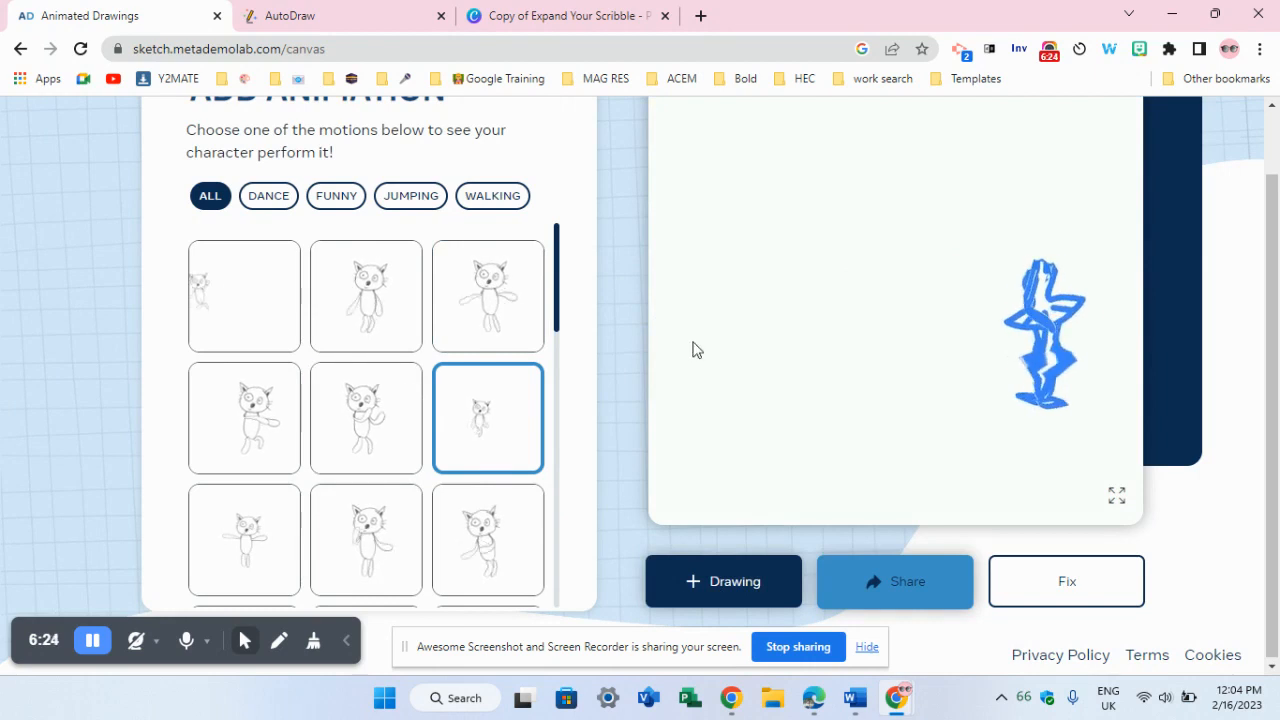
pyautogui.click(382, 558)
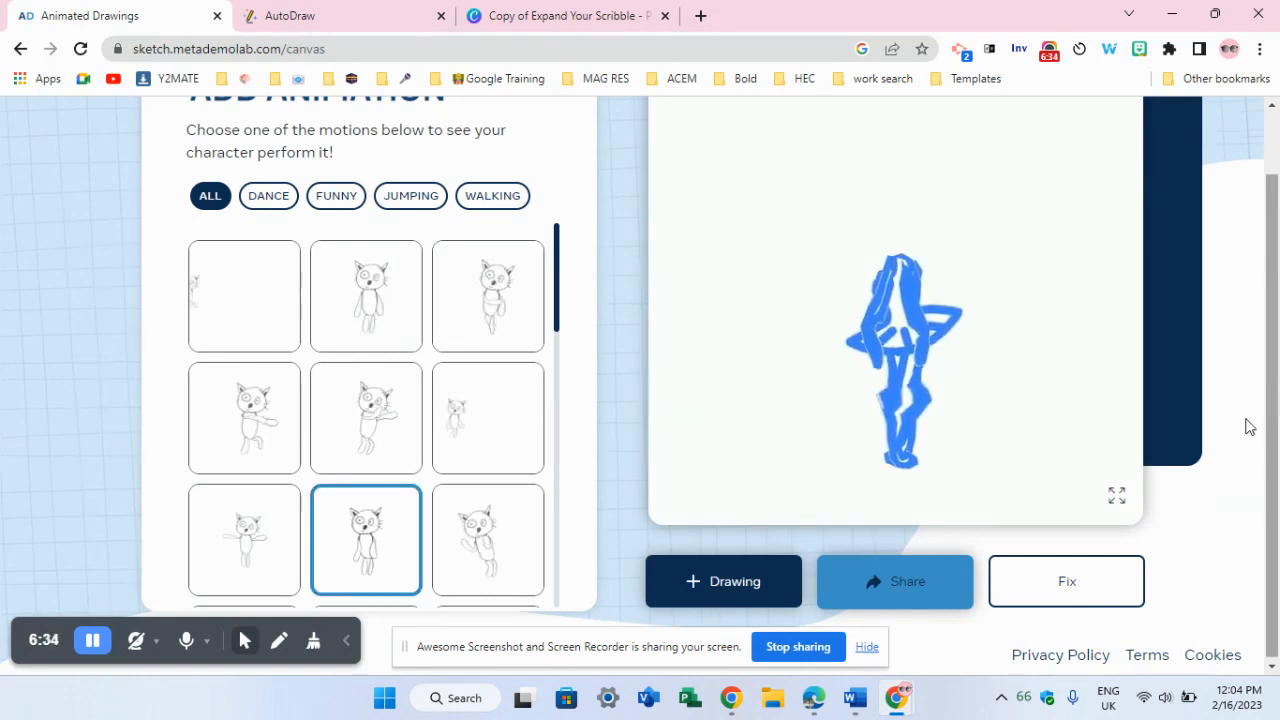
# - Reopen the joints to raise the head joints on the ballerina's face, and apply the first motion in the second row
pyautogui.click(1068, 576)
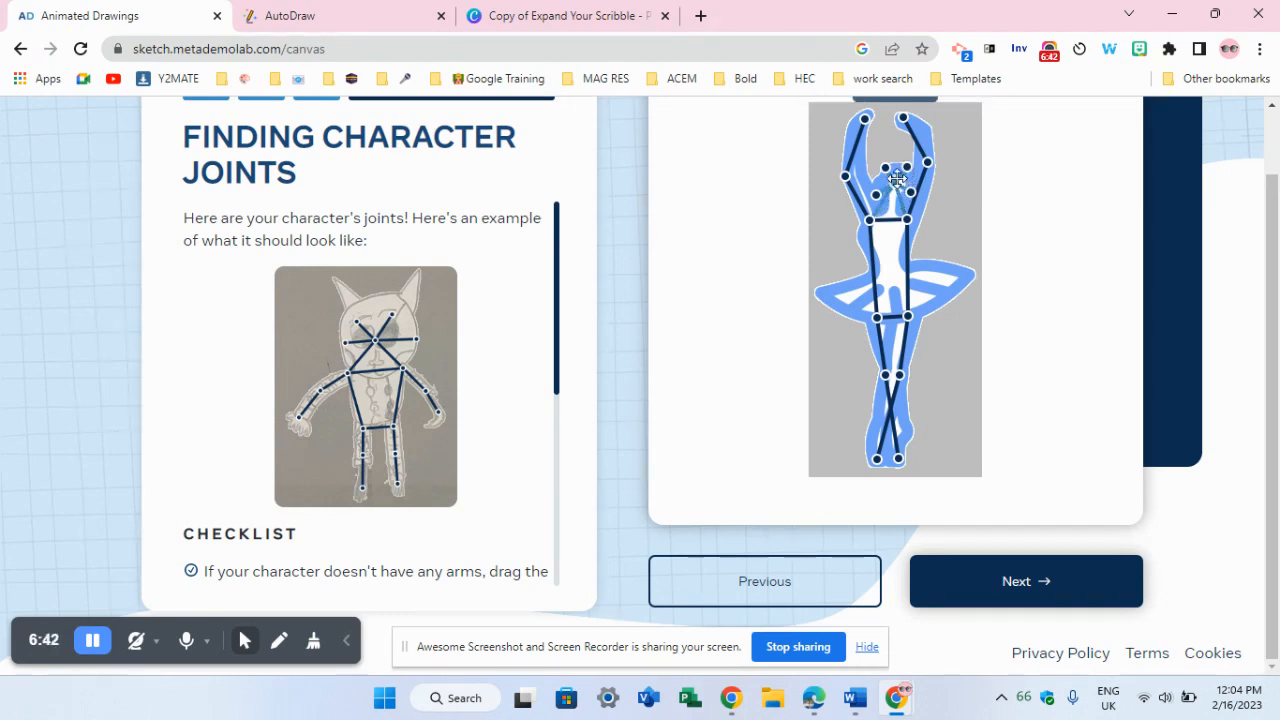
pyautogui.moveTo(897, 180); pyautogui.dragTo(876, 185)
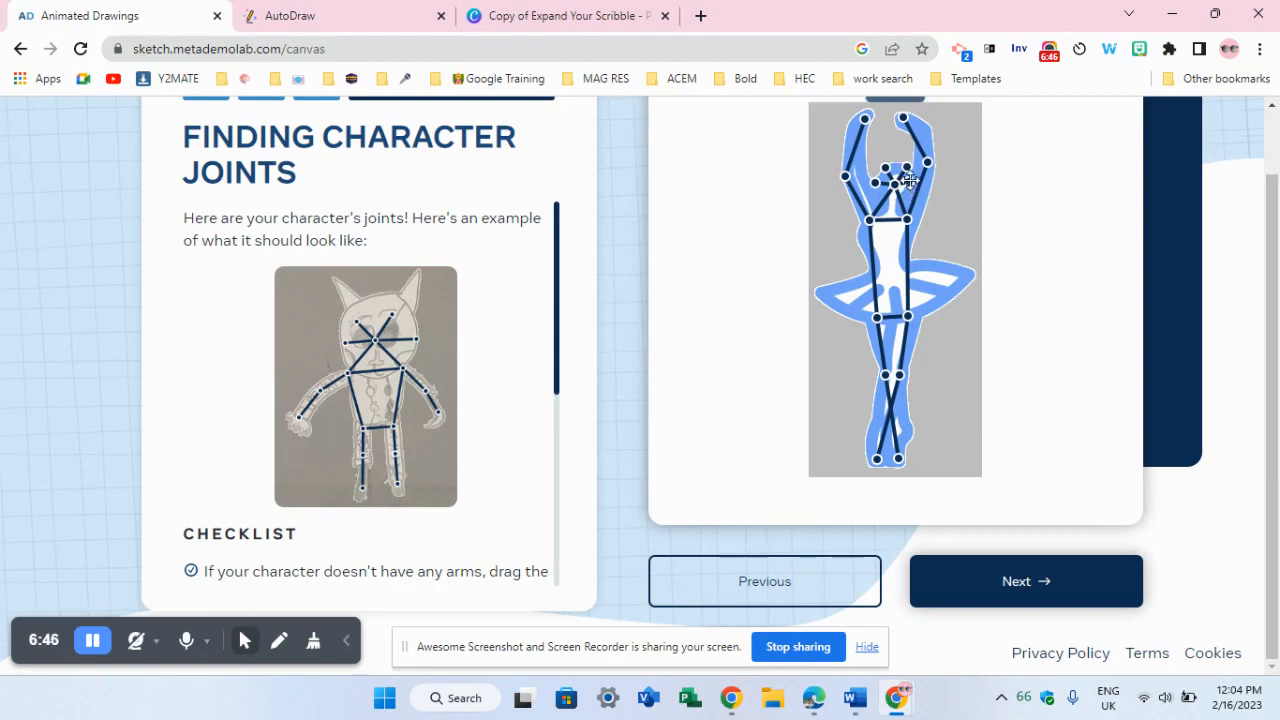
pyautogui.click(1037, 609)
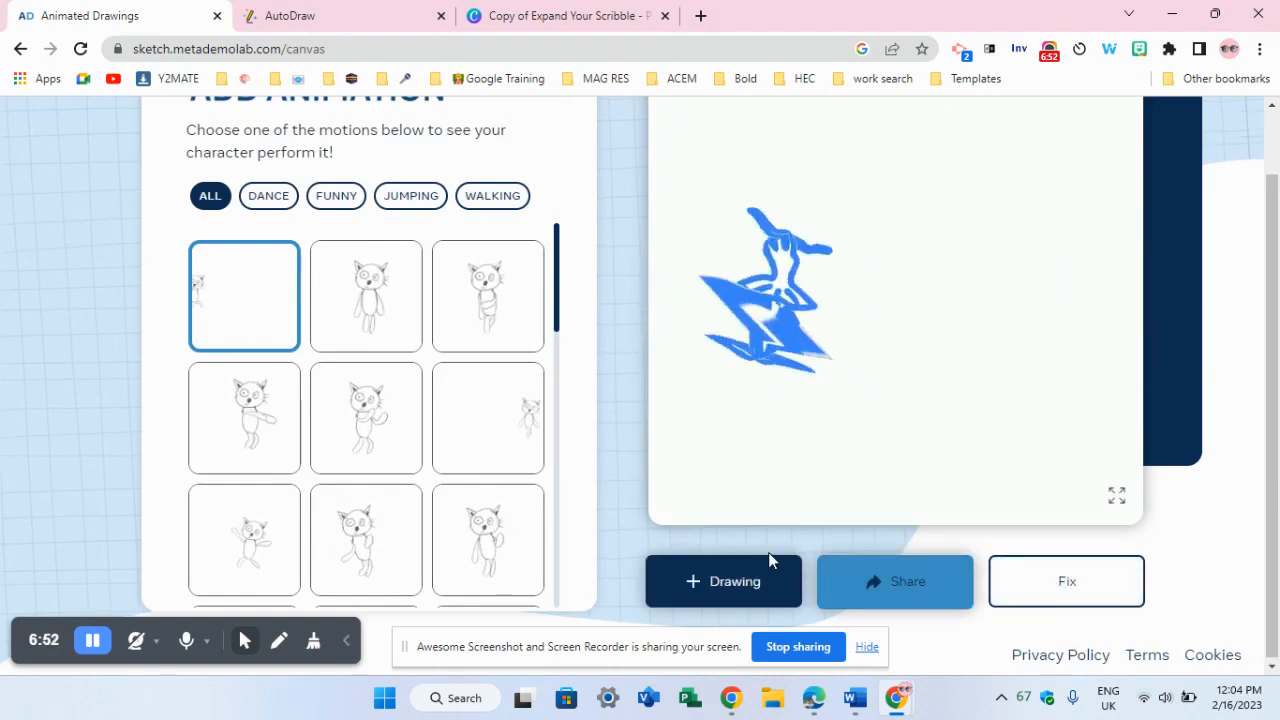
pyautogui.click(276, 413)
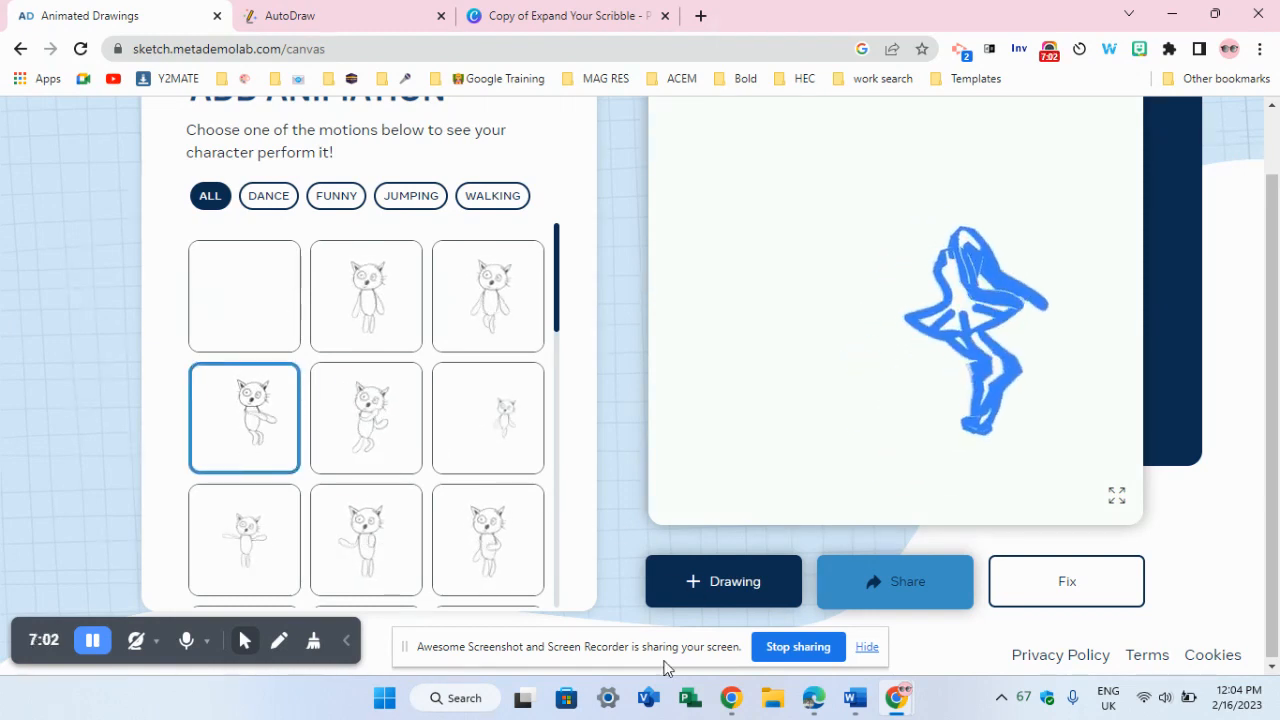
# - Open the sharing options for the ballerina animation and dismiss them without sharing
pyautogui.moveTo(1277, 426); pyautogui.dragTo(1277, 600)
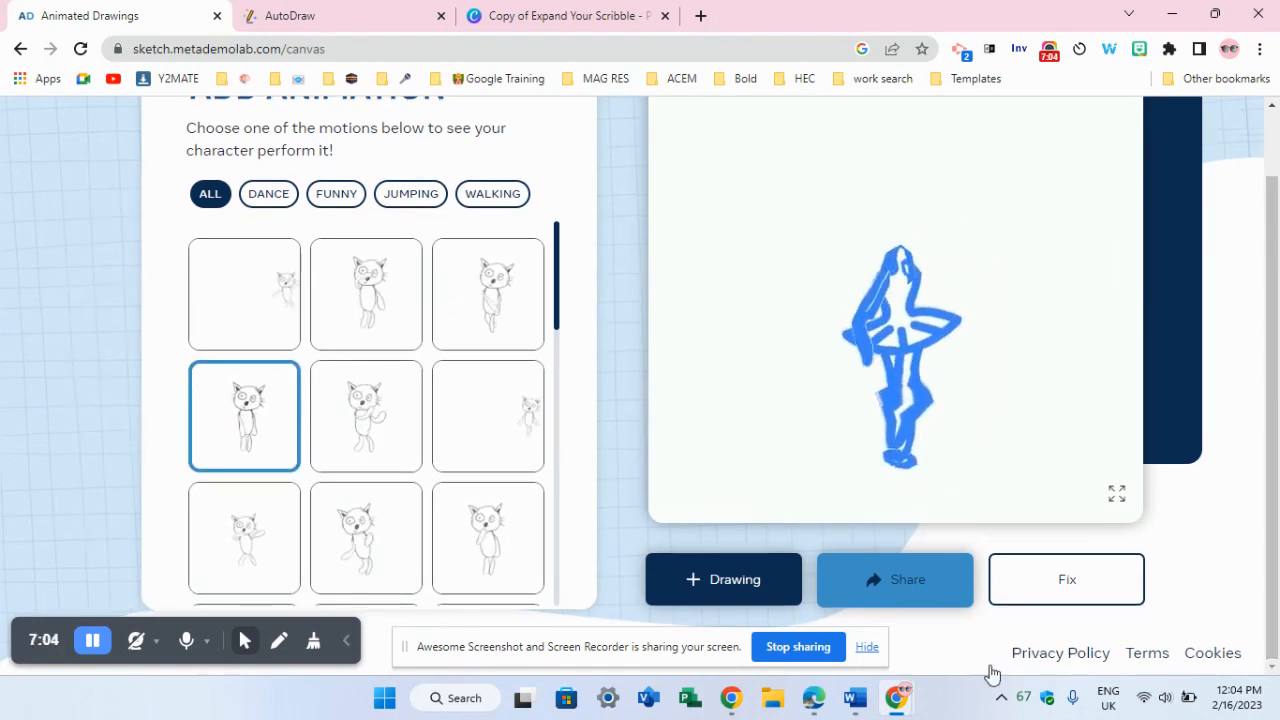
pyautogui.click(929, 598)
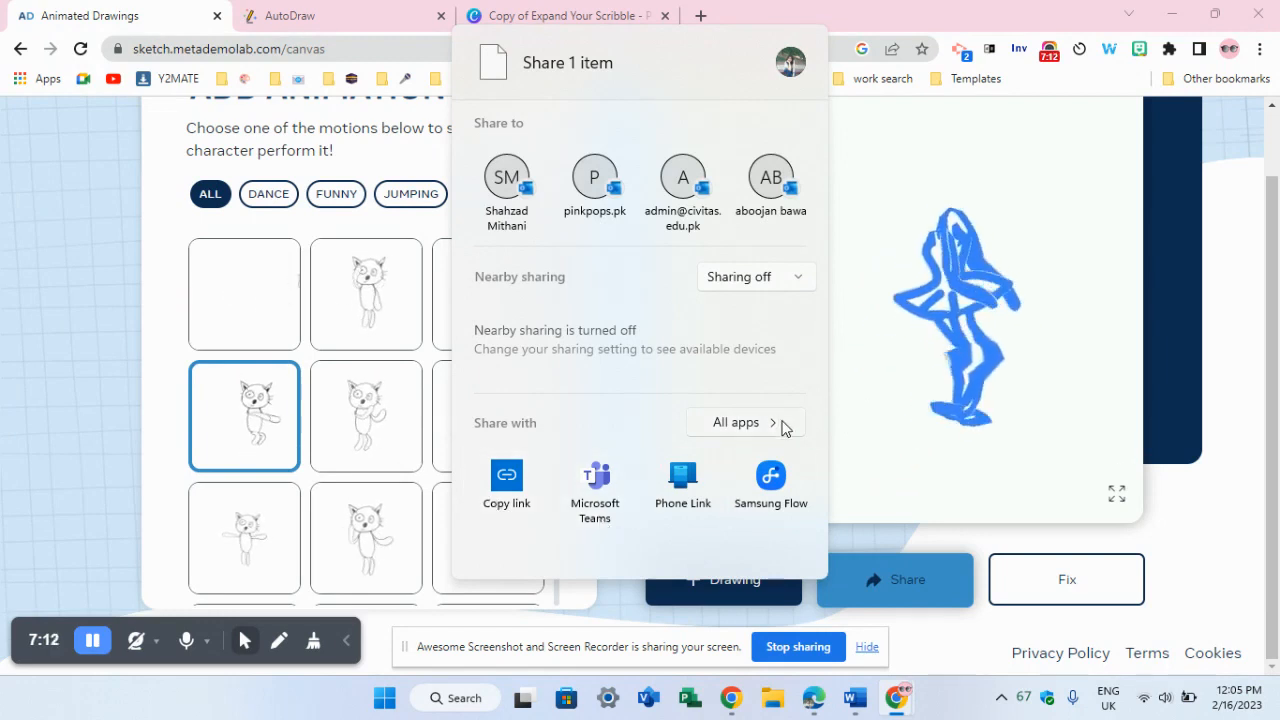
pyautogui.click(1095, 218)
# - View the ballerina animation in full screen and return to the motion selection page
pyautogui.scroll(1, 1273, 283)
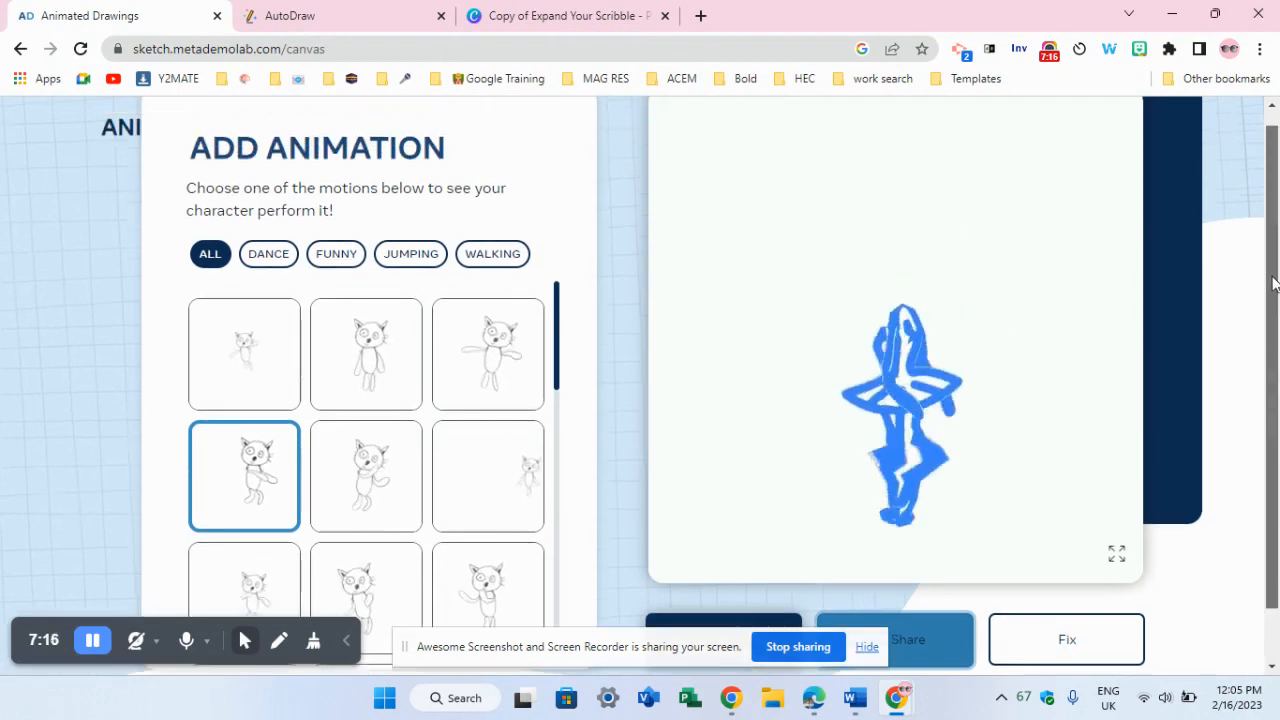
pyautogui.scroll(-1, 1275, 300)
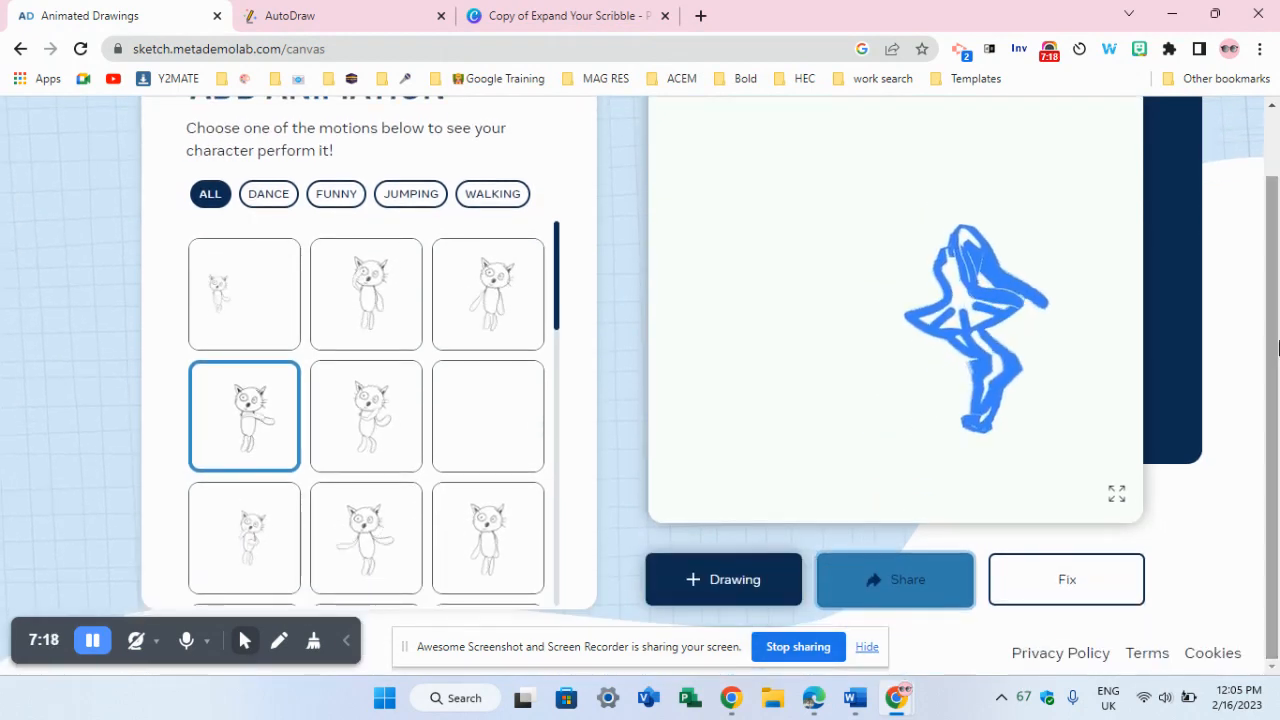
pyautogui.click(1116, 494)
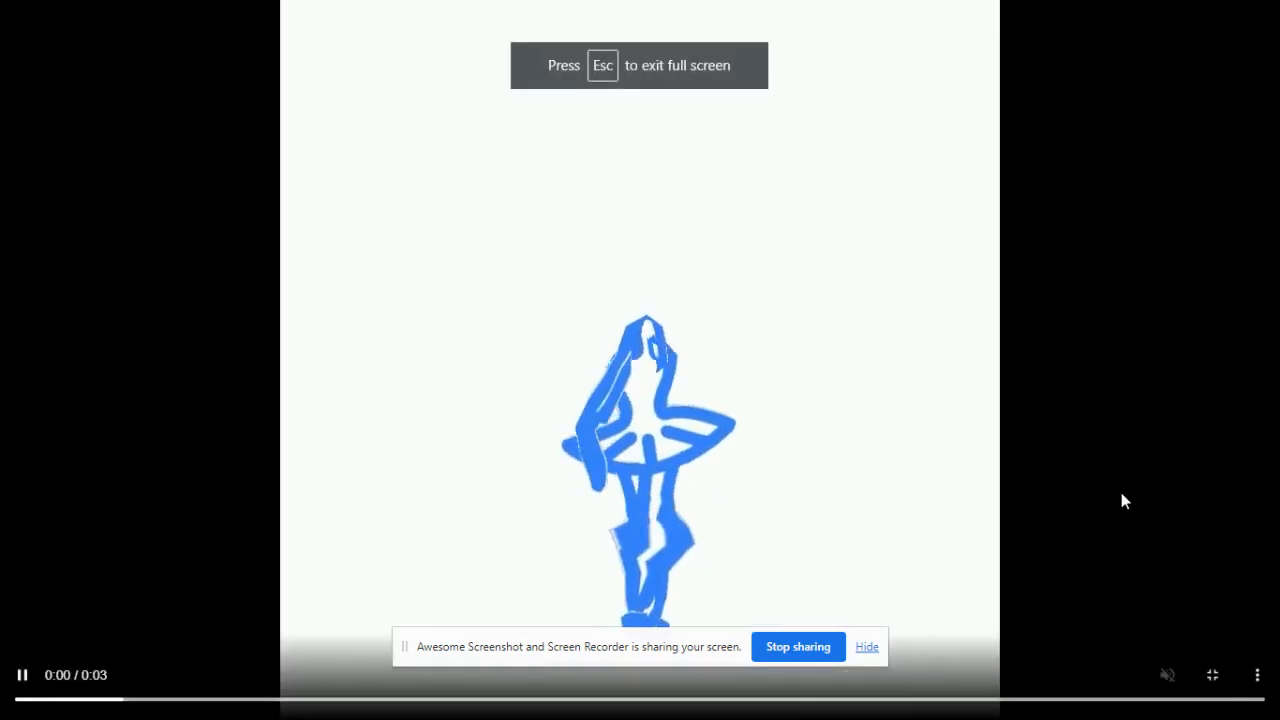
pyautogui.press('Escape')
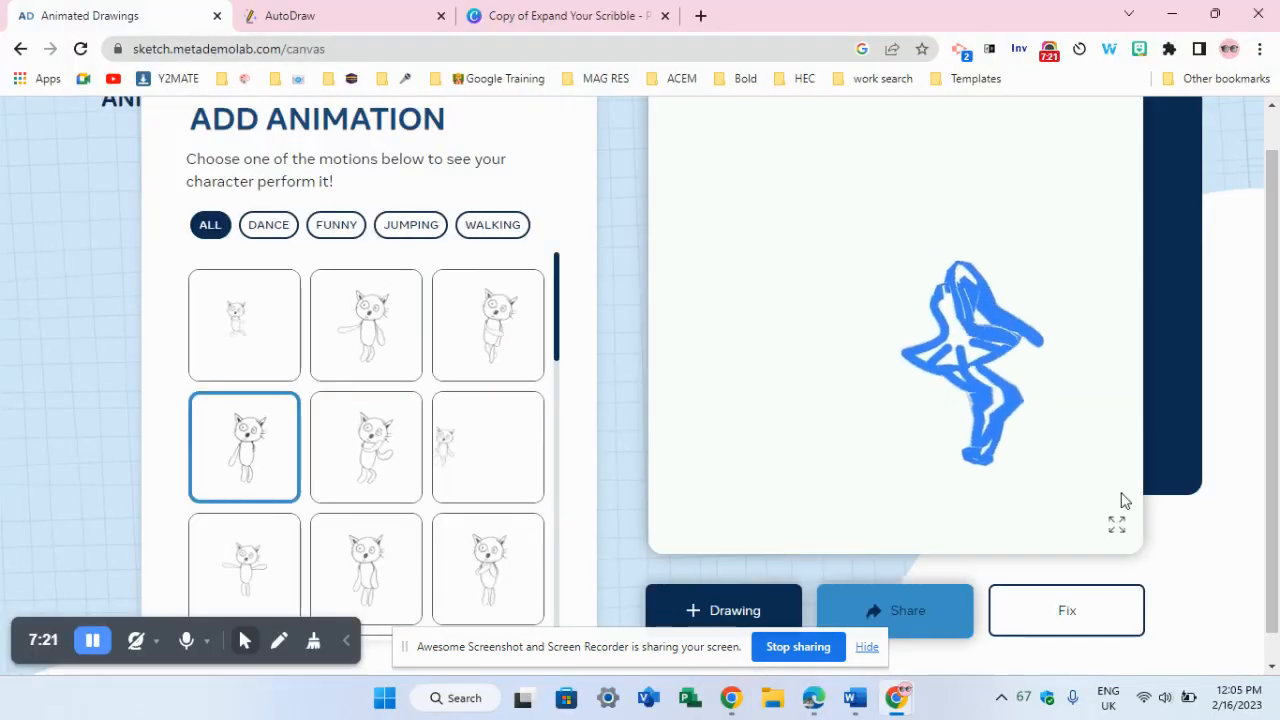
# - Reopen the animation's sharing options, examine the nearby sharing choices and close everything without selecting one
pyautogui.click(937, 622)
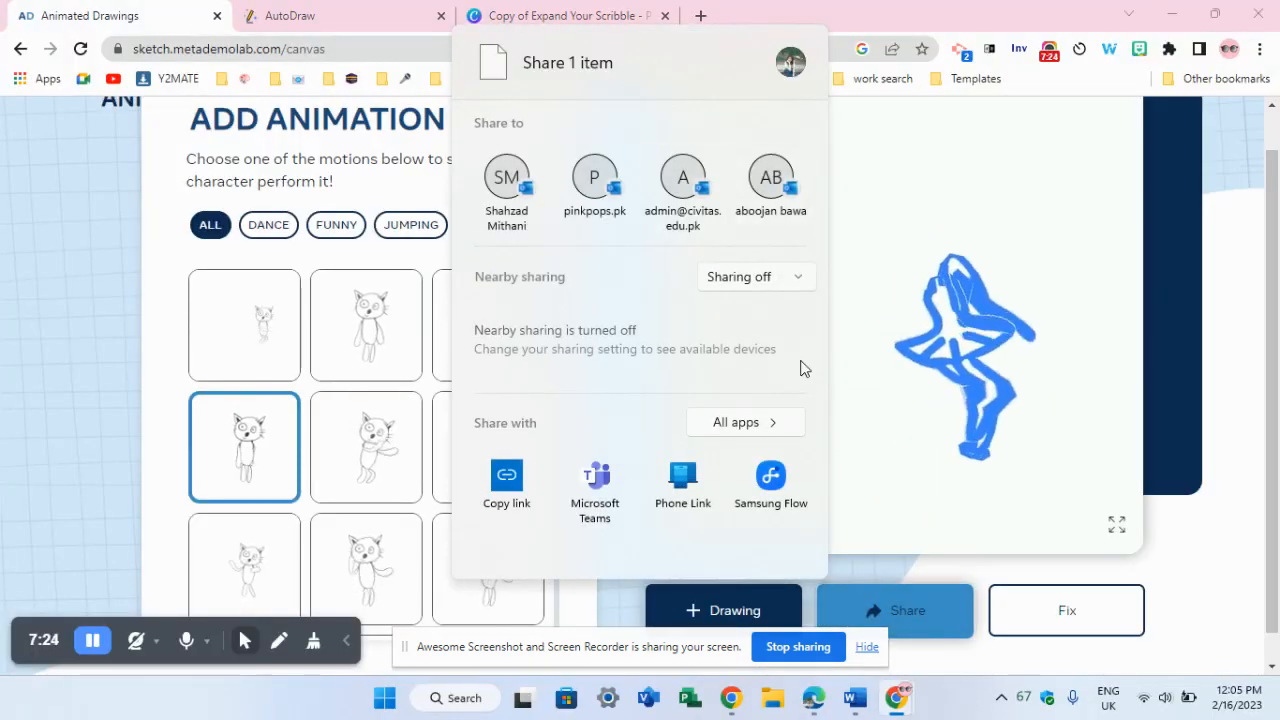
pyautogui.click(805, 277)
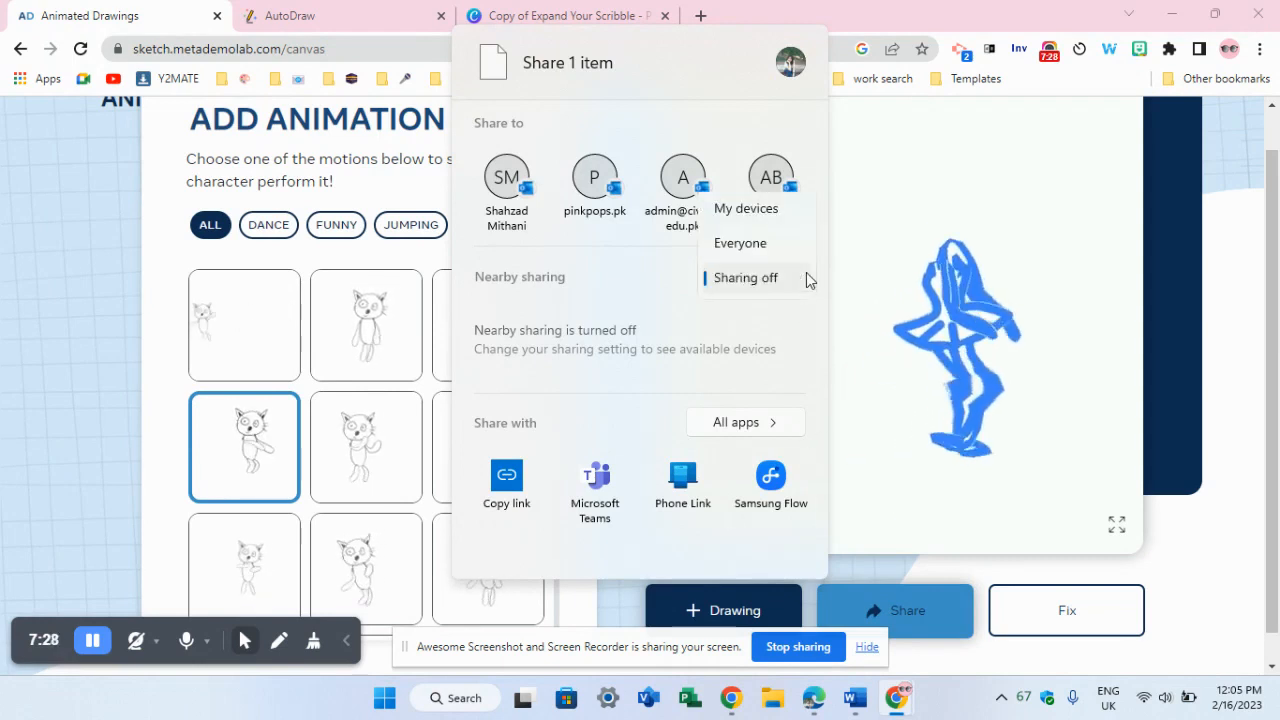
pyautogui.click(812, 353)
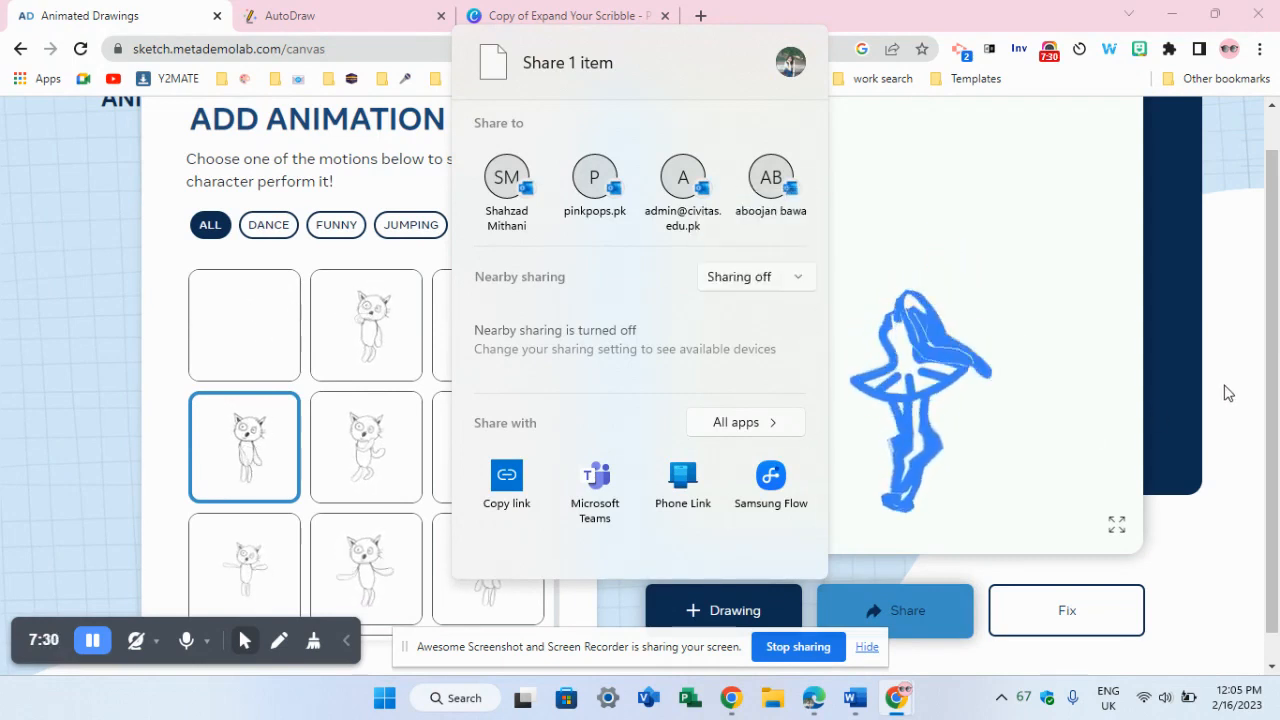
pyautogui.click(1278, 522)
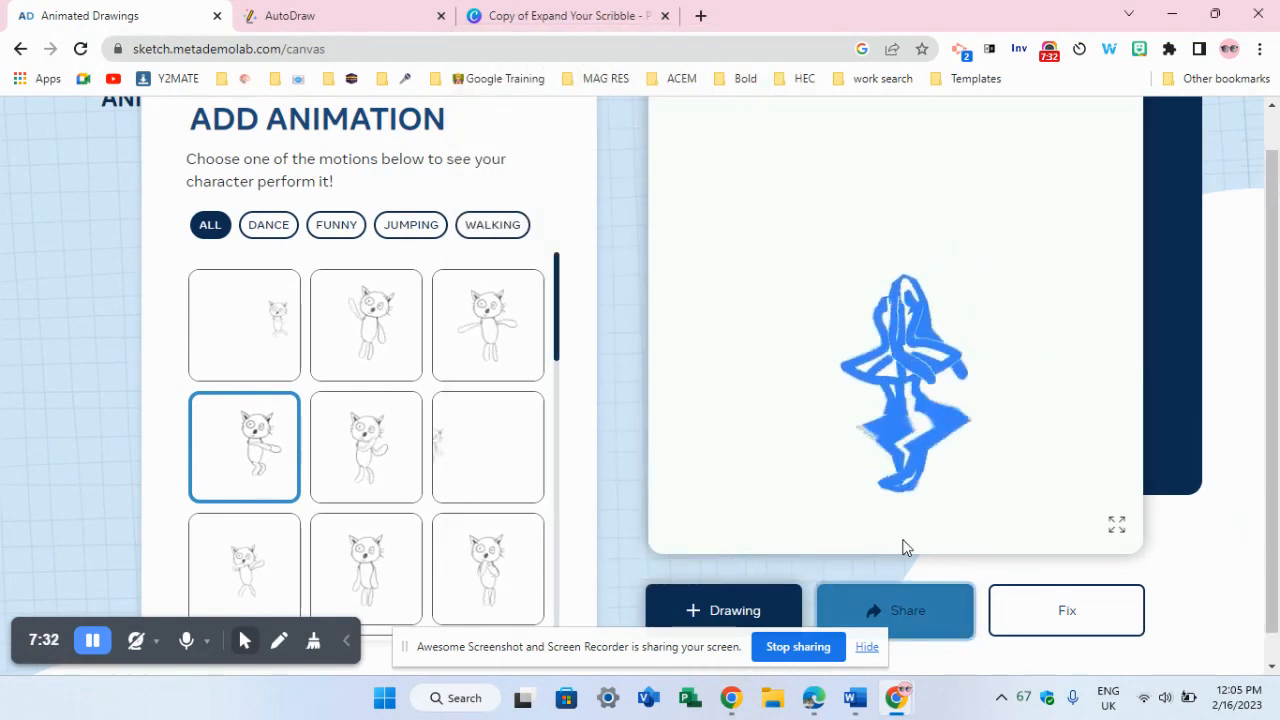